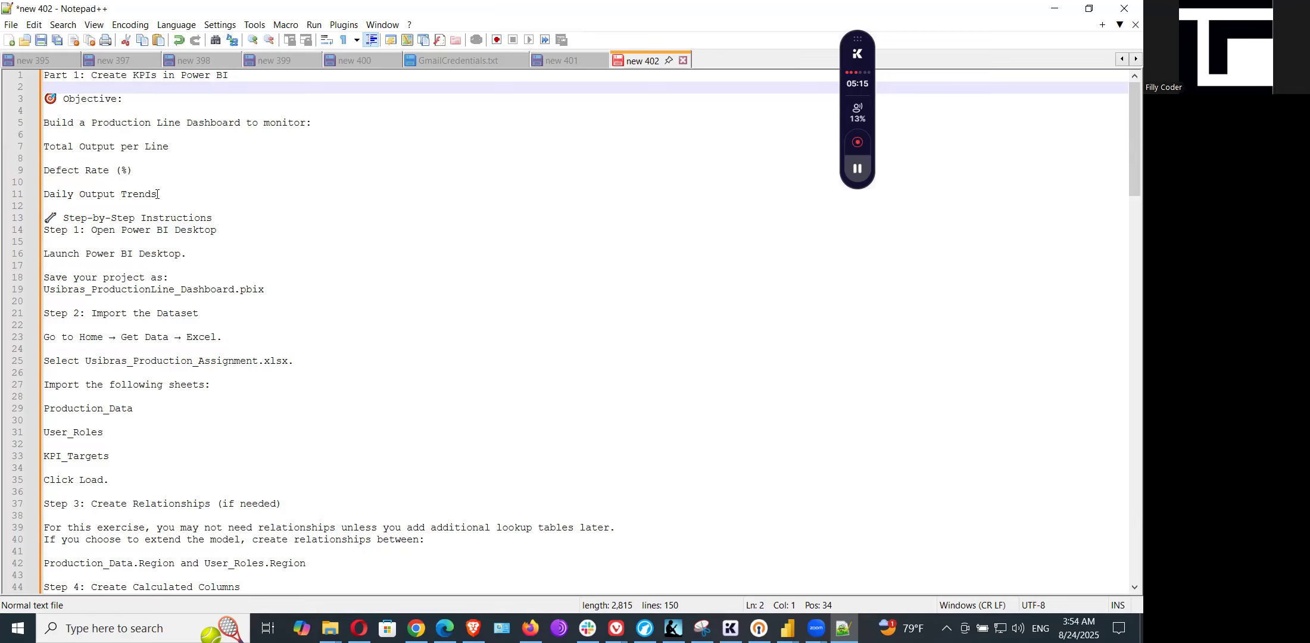
Switch to Power BI Desktop and view the finished Usibras_ProductionLine_Dashboard report
left_click(146, 230)
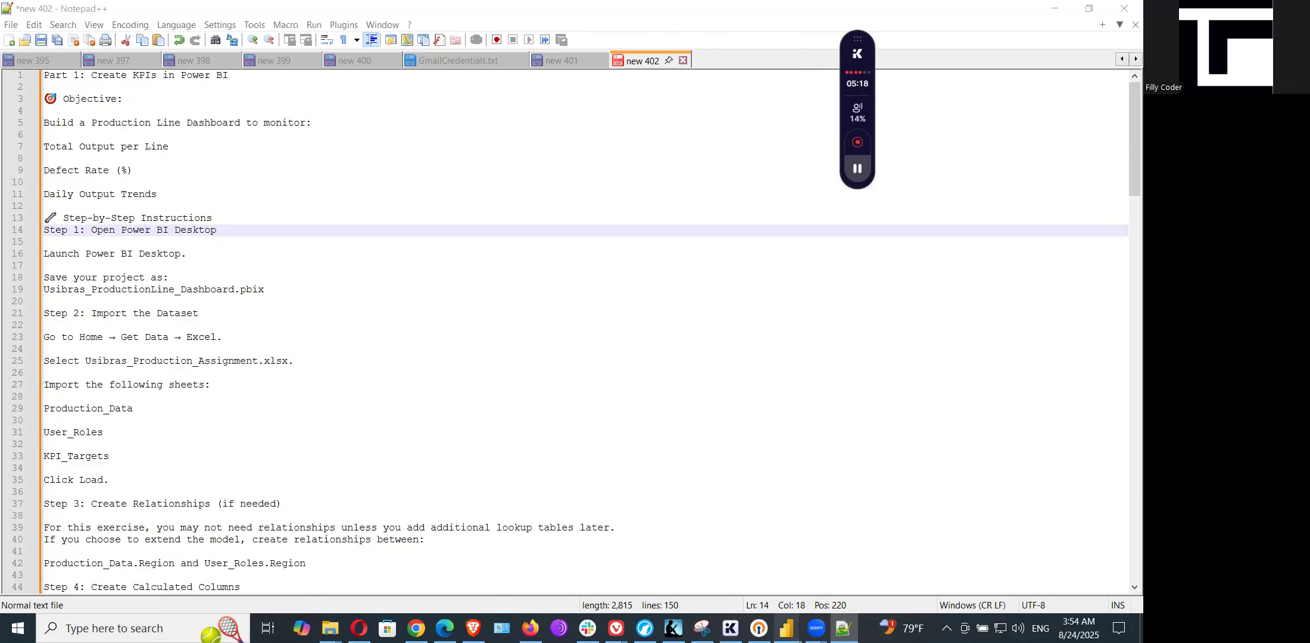
mouse_move(787, 628)
left_click(716, 578)
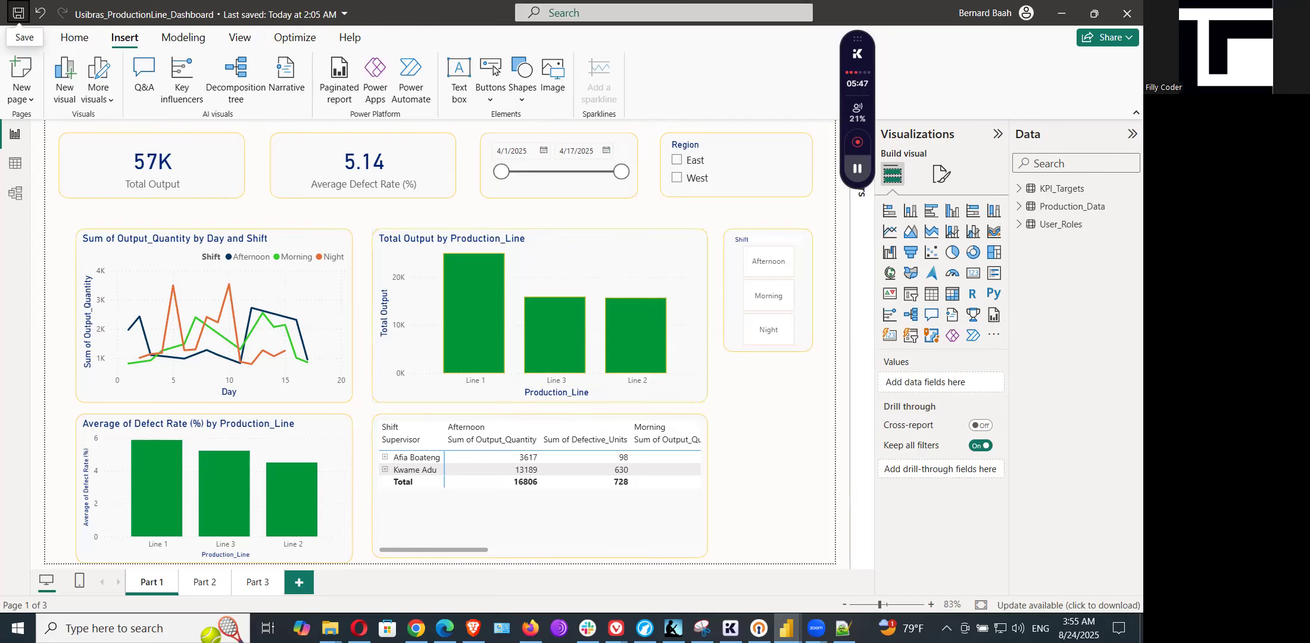
Switch to the untitled Power BI report and connect it to the Excel workbook Usibras_Production_Assignment in the Homework Project folder
mouse_move(786, 628)
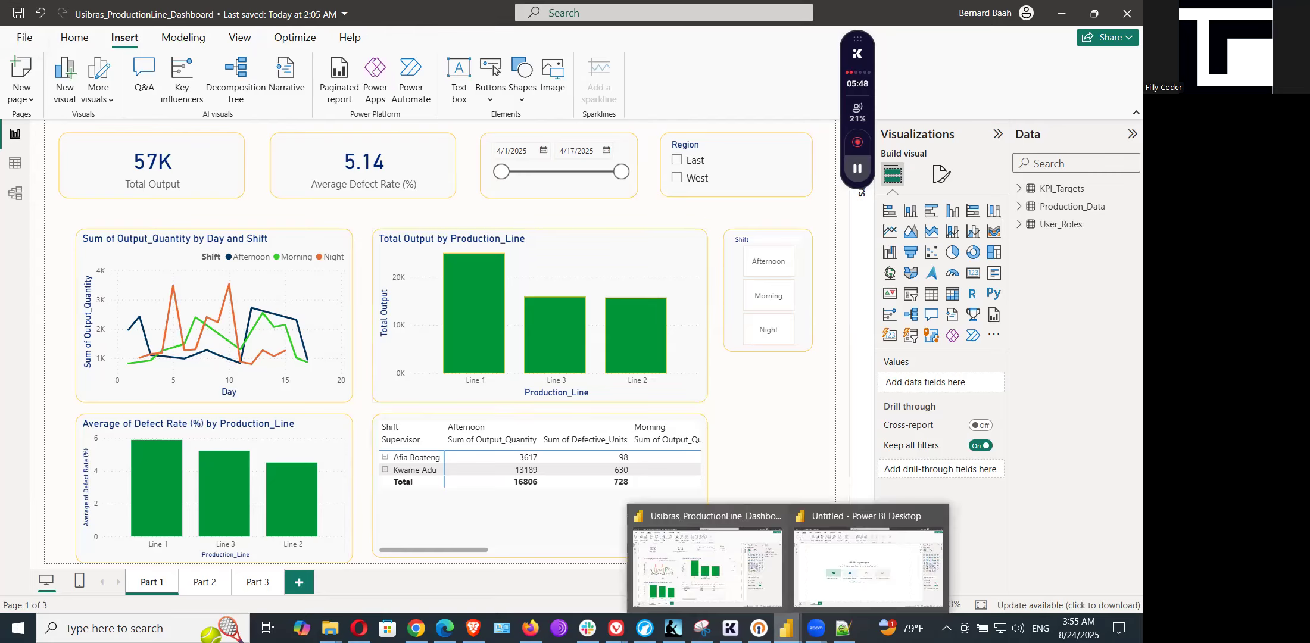
left_click(845, 581)
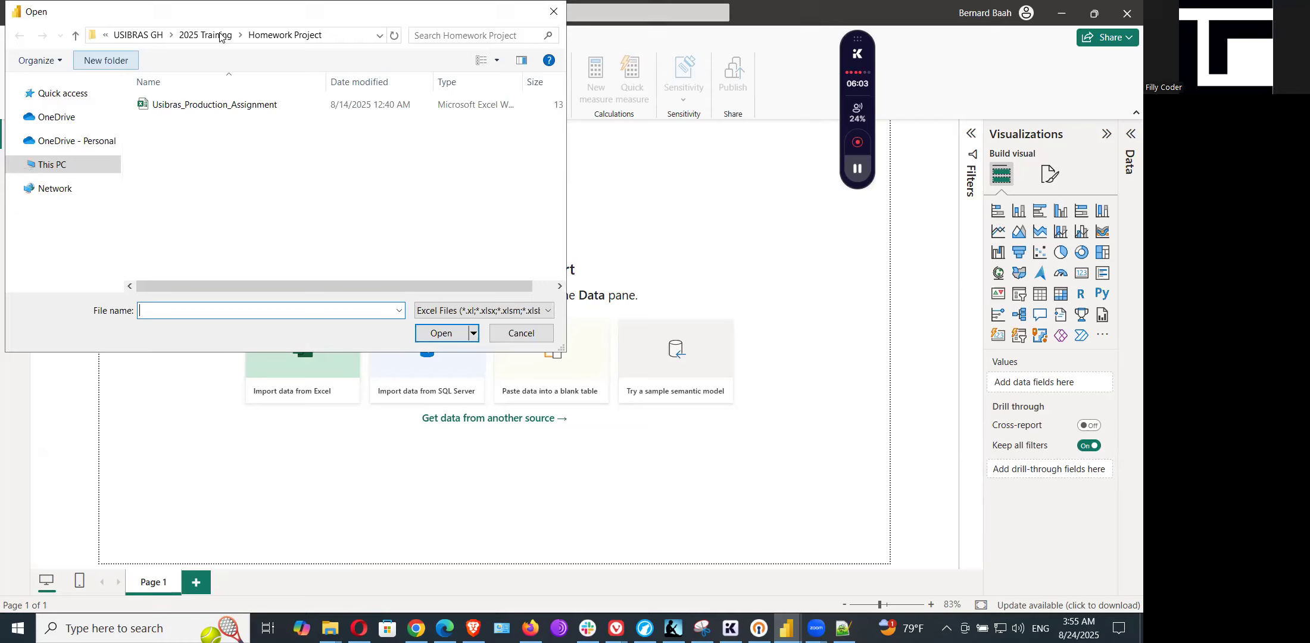
double_click(188, 112)
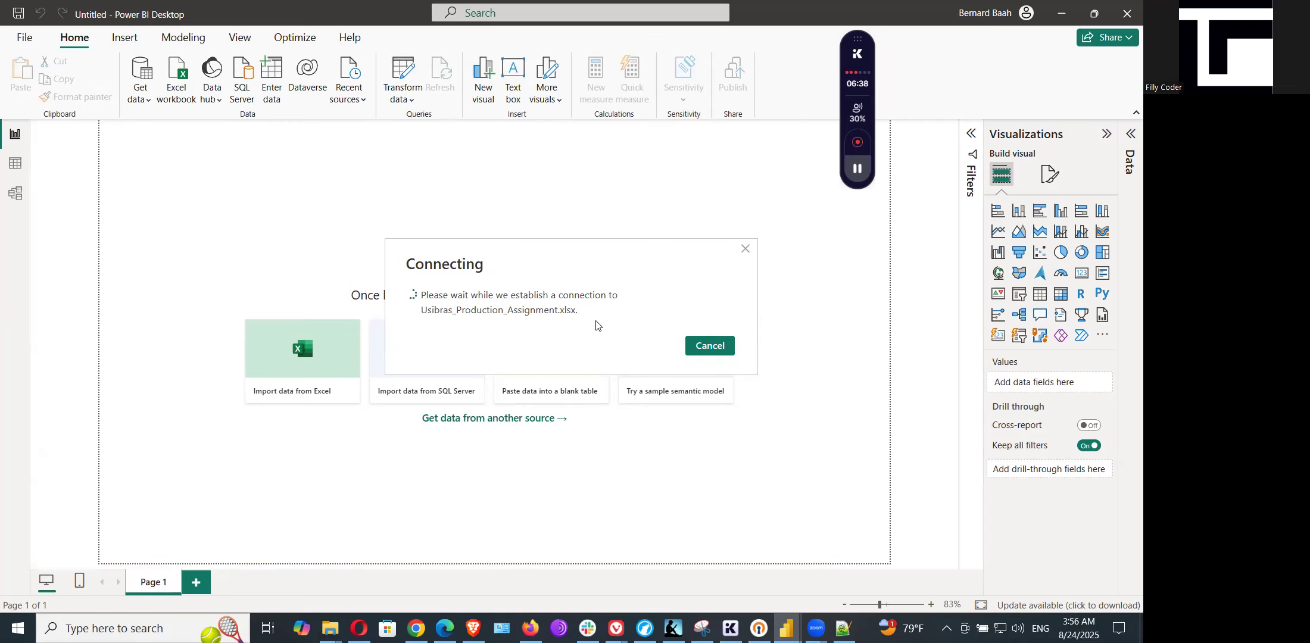
Switch to the Notepad++ instructions and review Step 2, including which sheets to import from the workbook
left_click(844, 628)
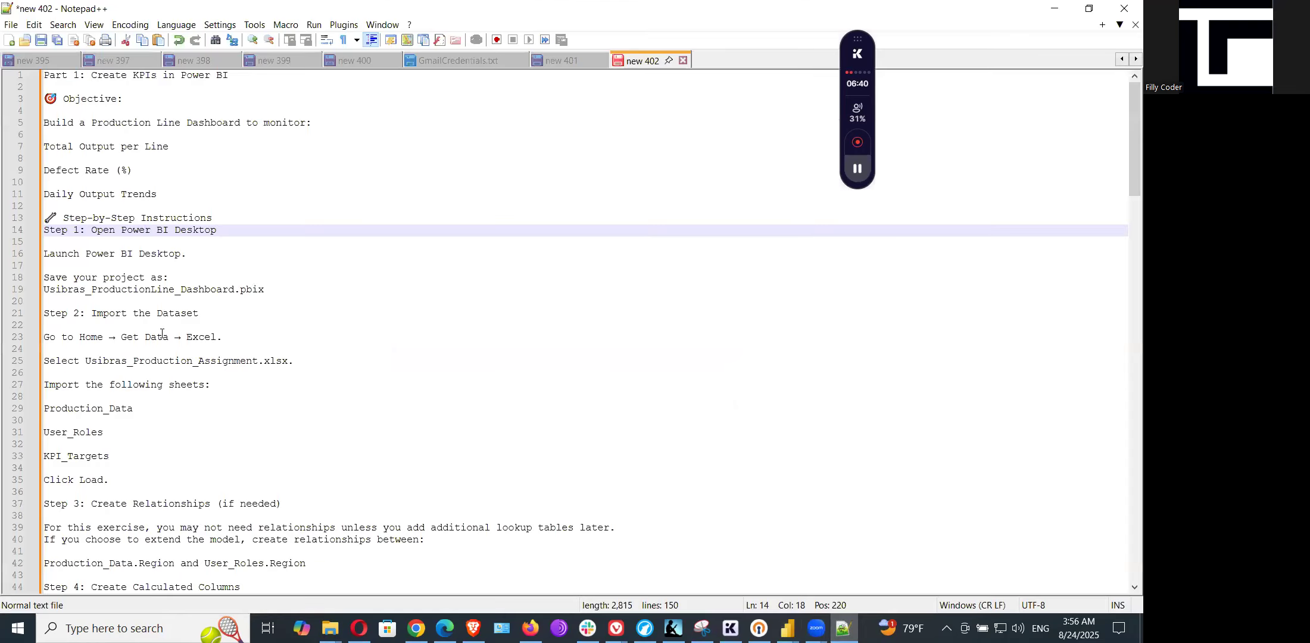
left_click(230, 231)
left_click(218, 315)
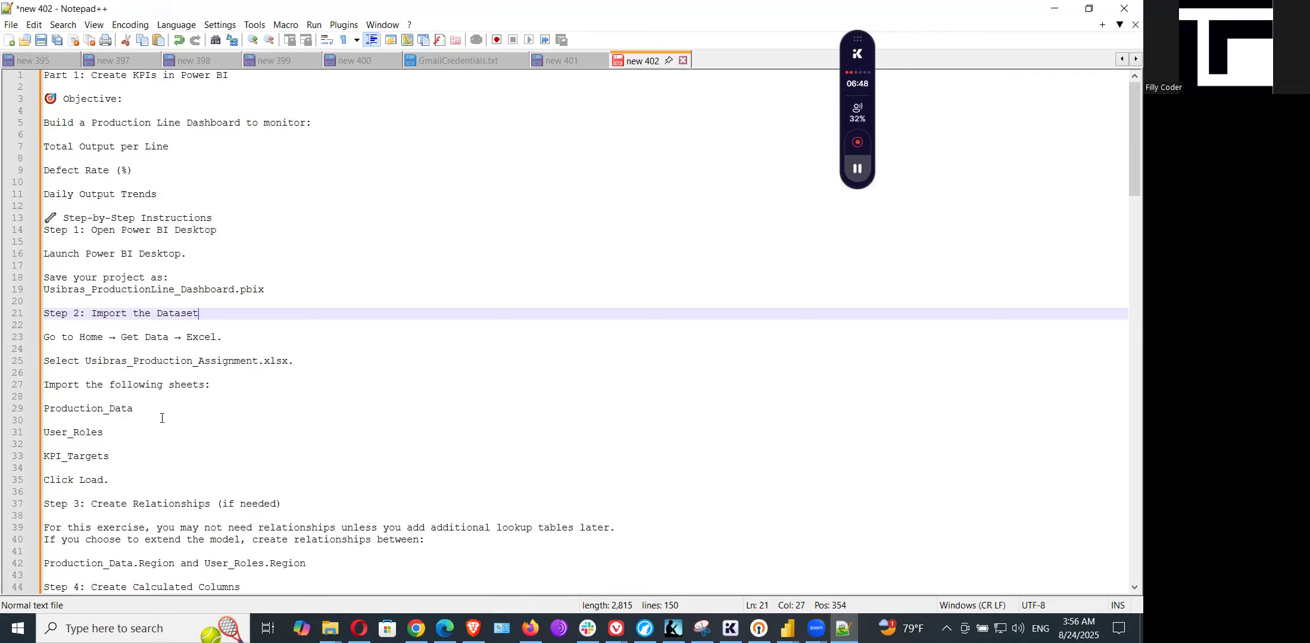
left_click_drag(133, 411, 35, 412)
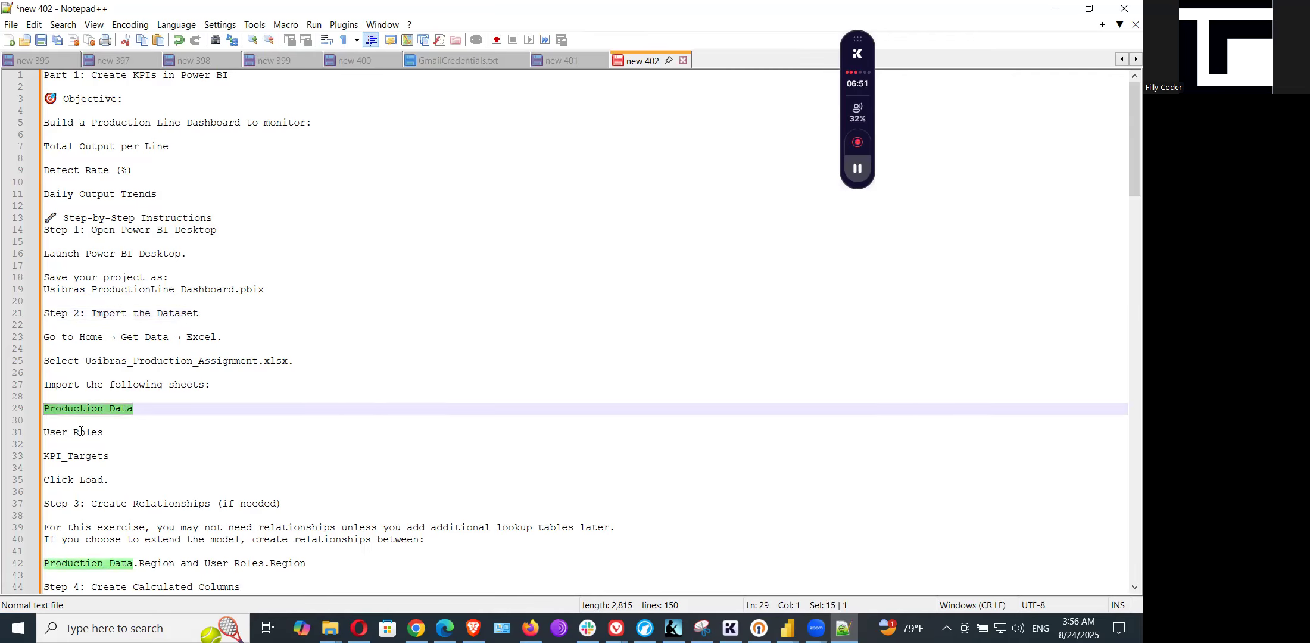
left_click(119, 440)
left_click_drag(114, 454, 47, 433)
left_click(118, 479)
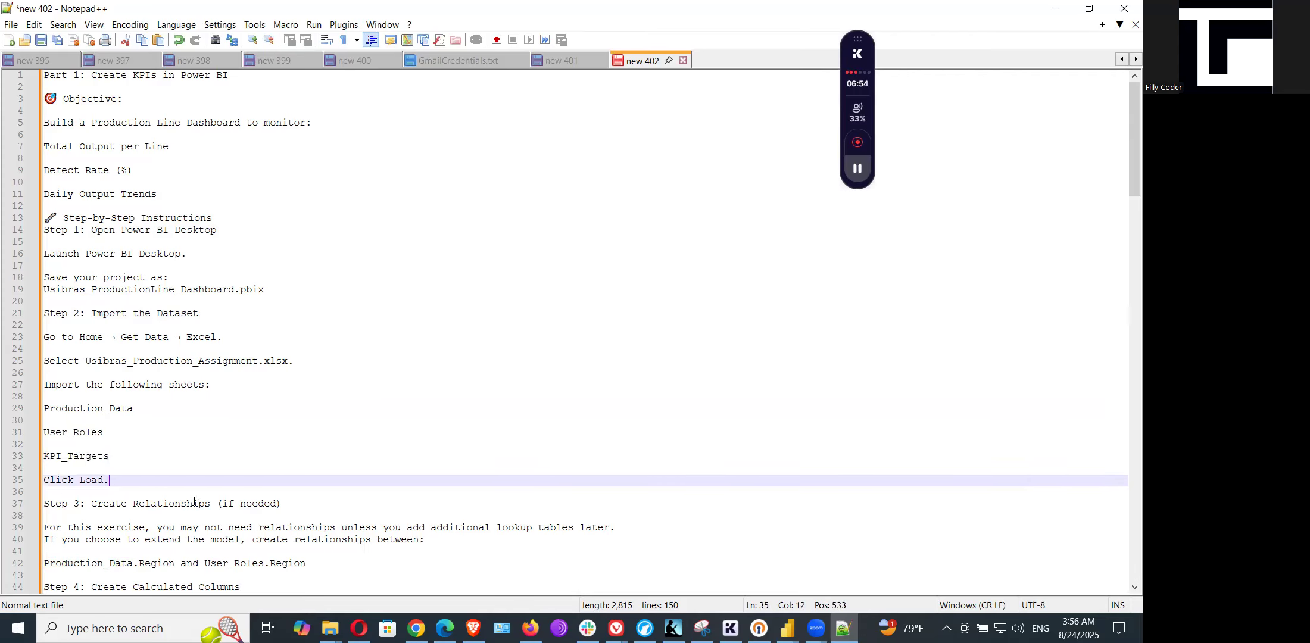
Examine the instructions for relationships, the Defect Rate (%) calculated column, the output and defect measures, and the KPI visuals
scroll(517, 416, "down", 6)
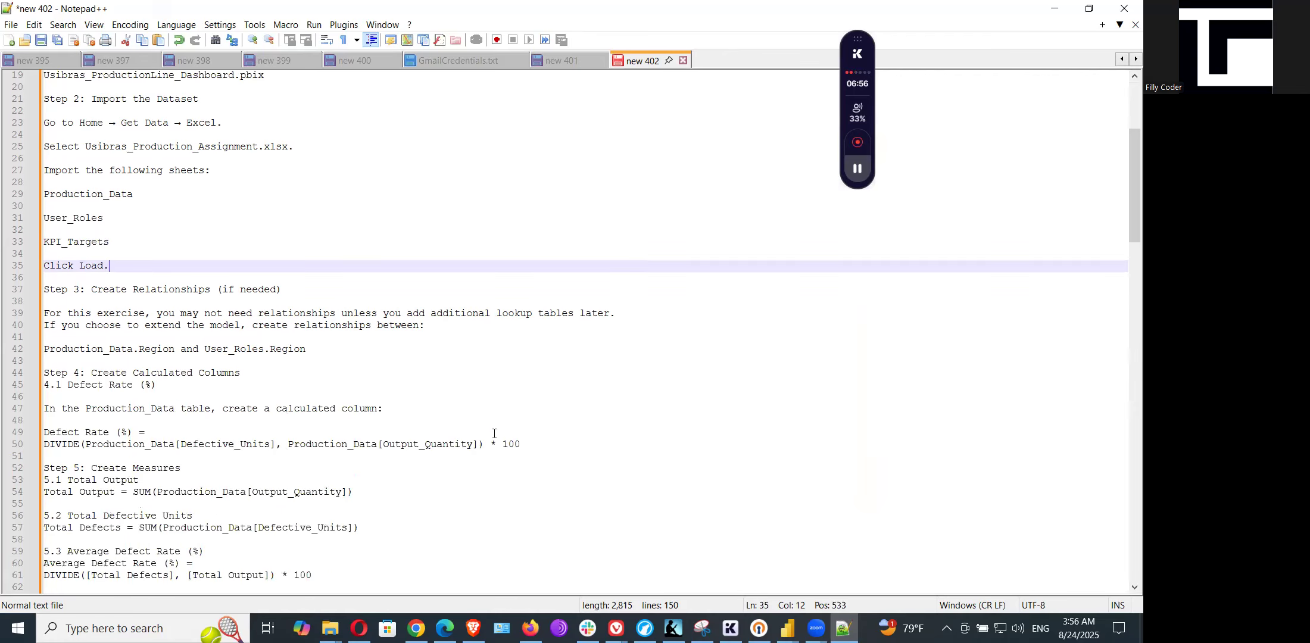
left_click(122, 292)
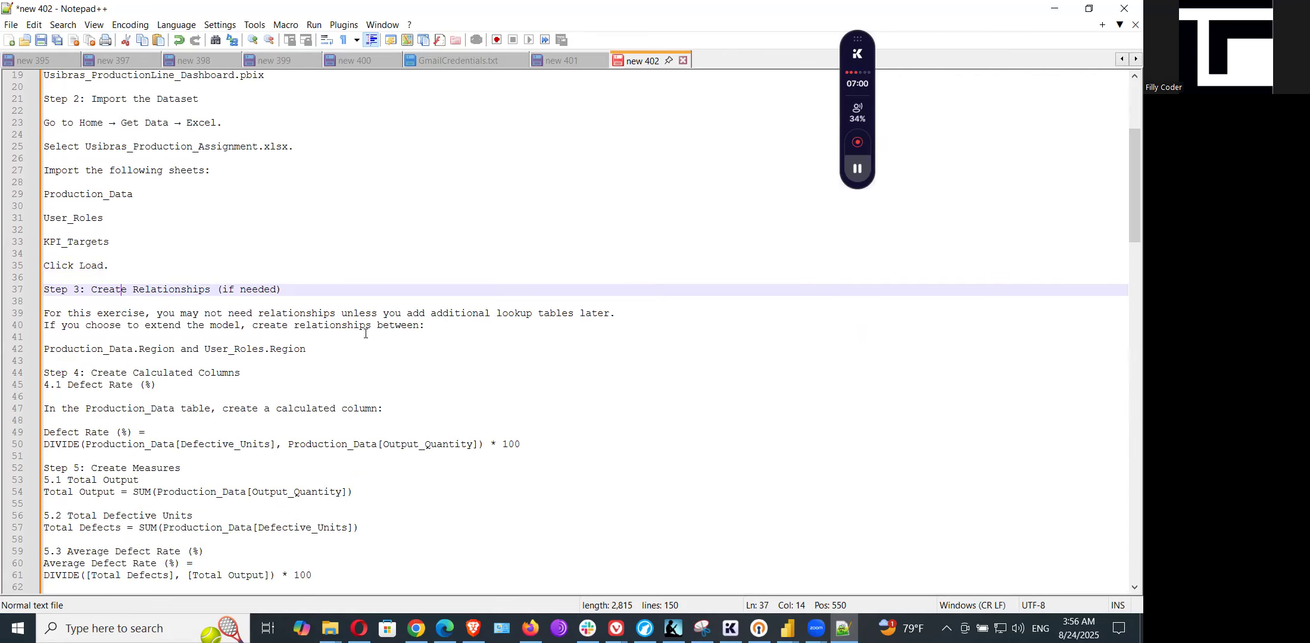
left_click_drag(79, 218, 111, 267)
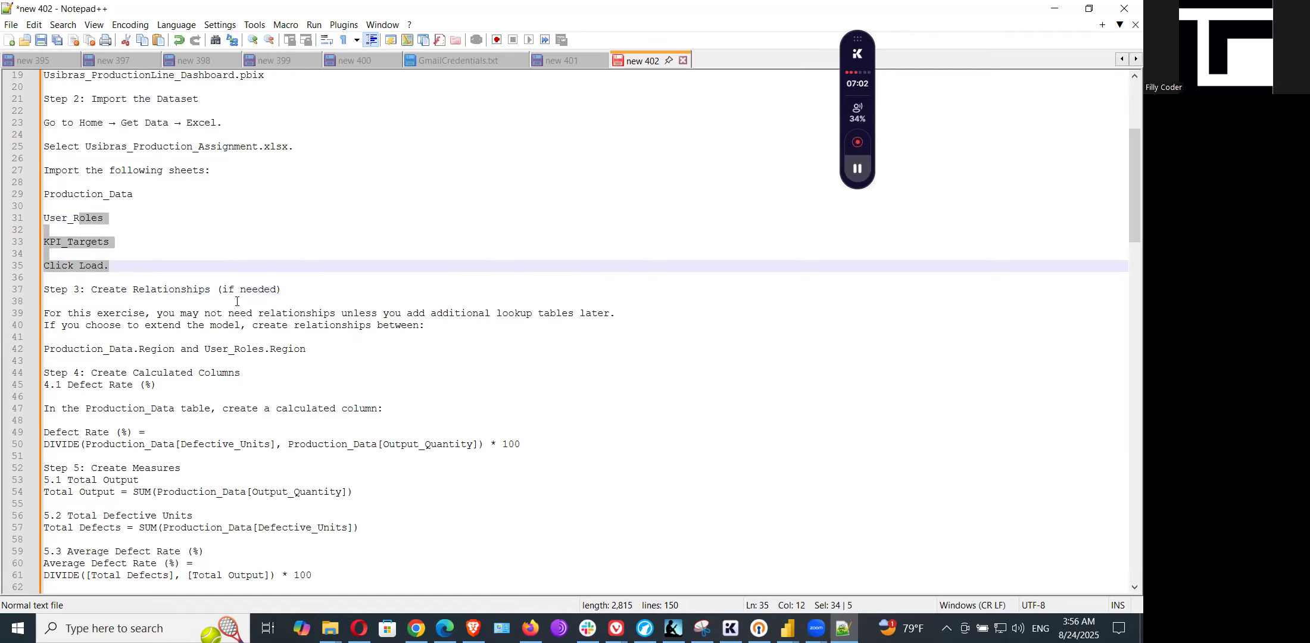
left_click(124, 373)
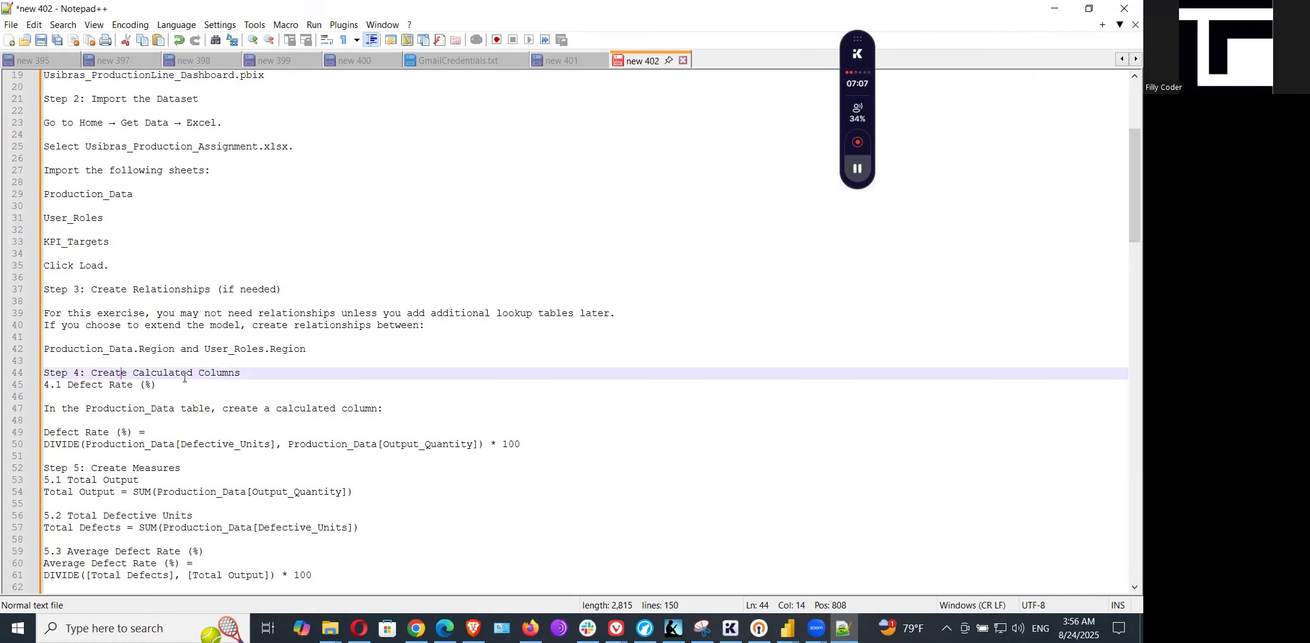
left_click_drag(98, 385, 186, 444)
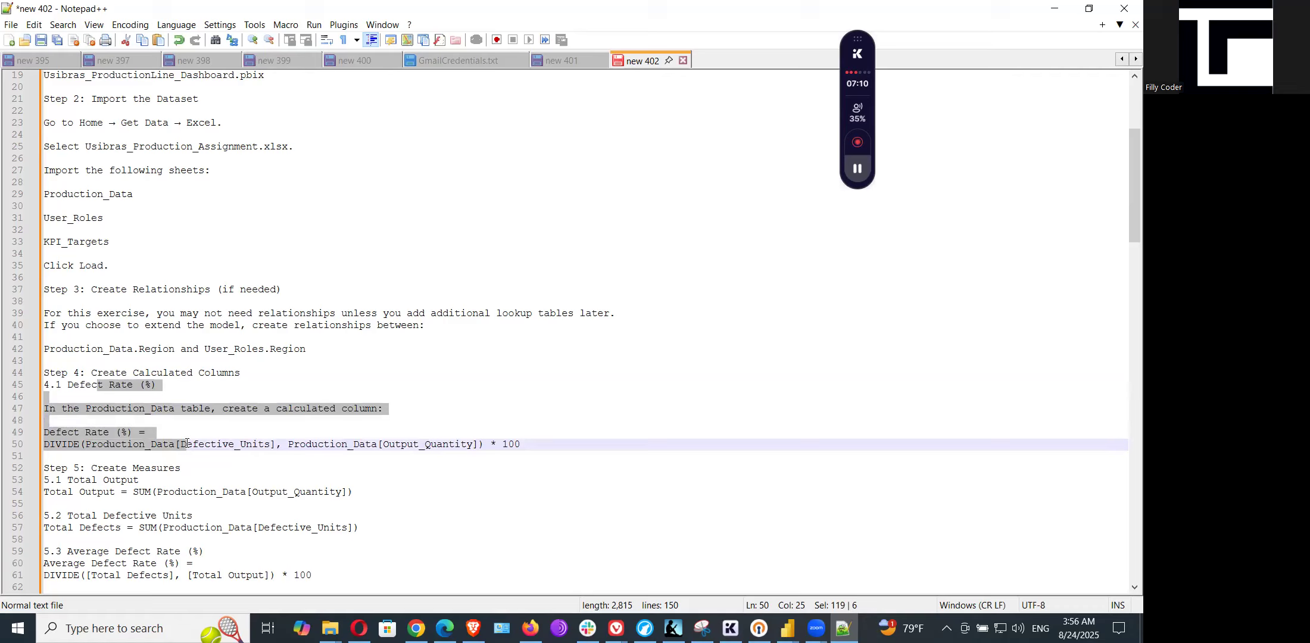
left_click_drag(187, 443, 238, 537)
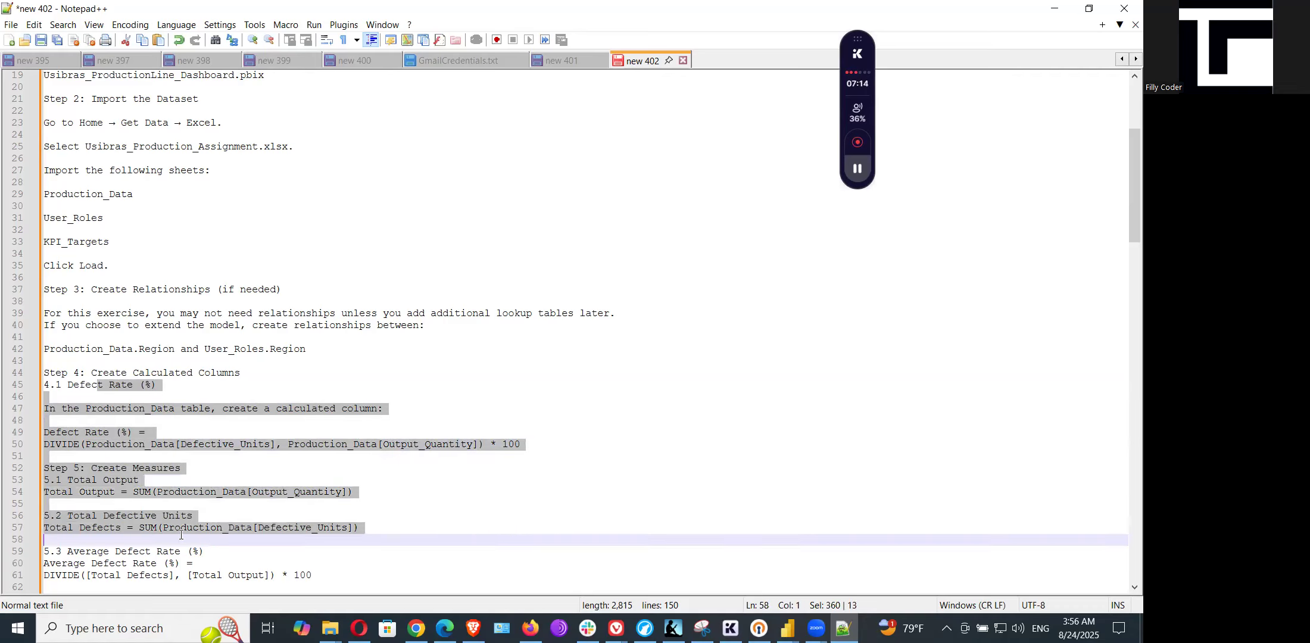
scroll(256, 479, "down", 2)
left_click(110, 481)
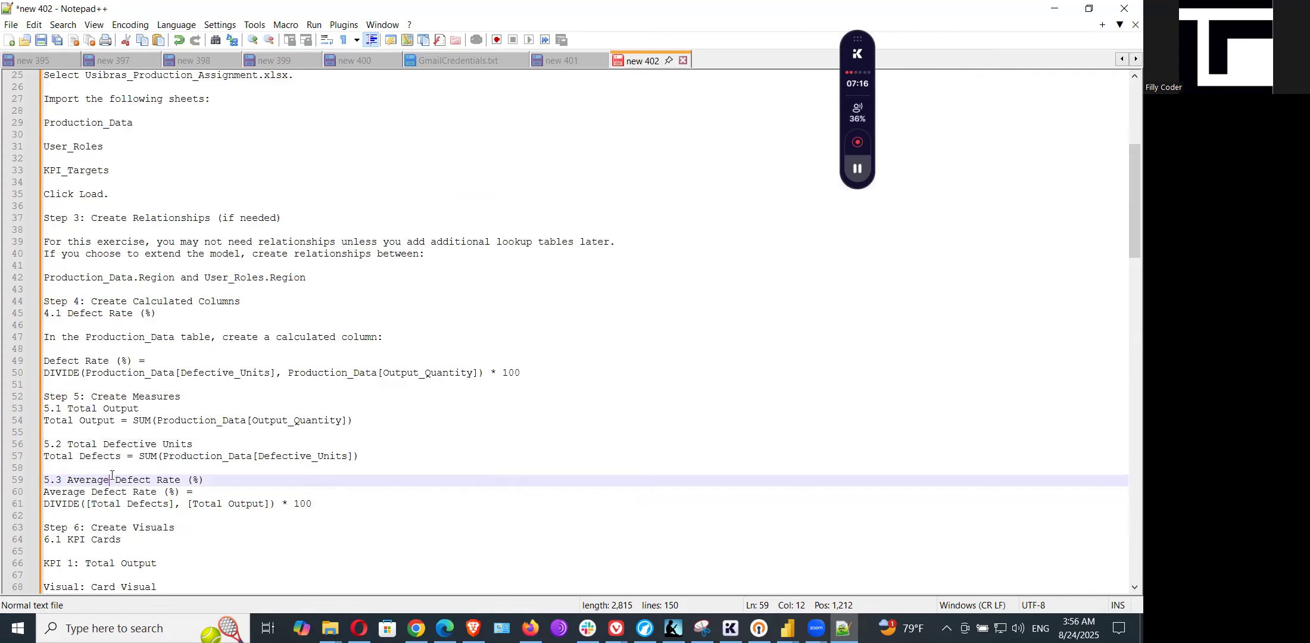
scroll(148, 506, "down", 1)
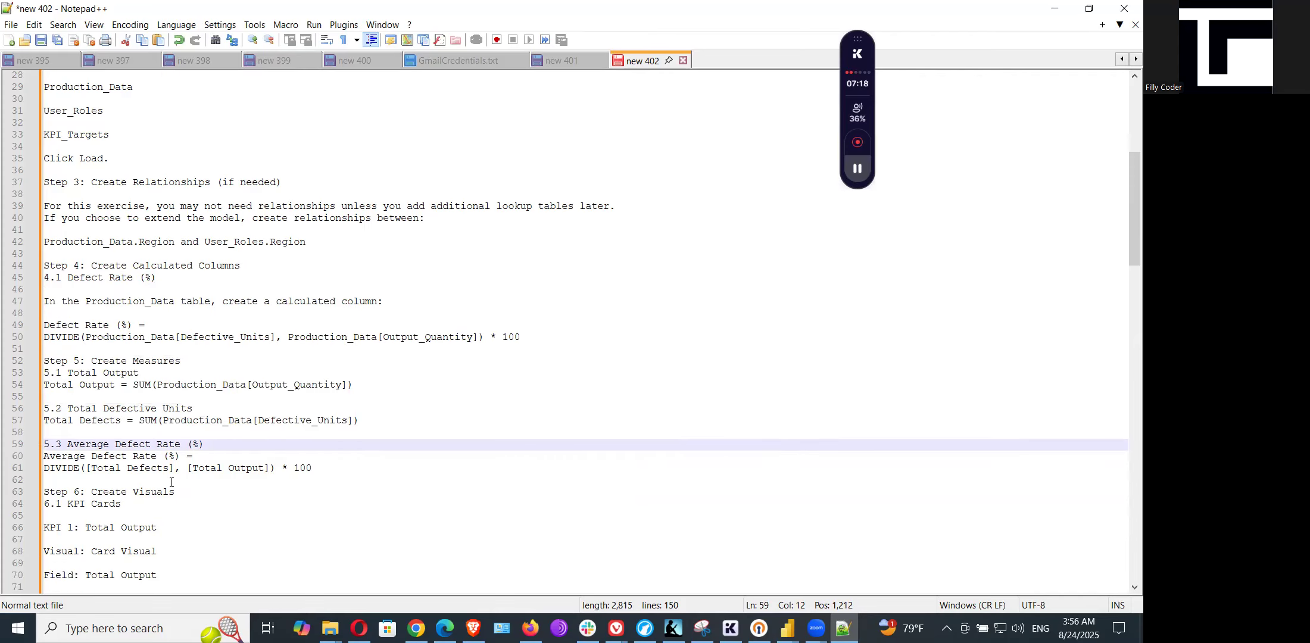
left_click(106, 516)
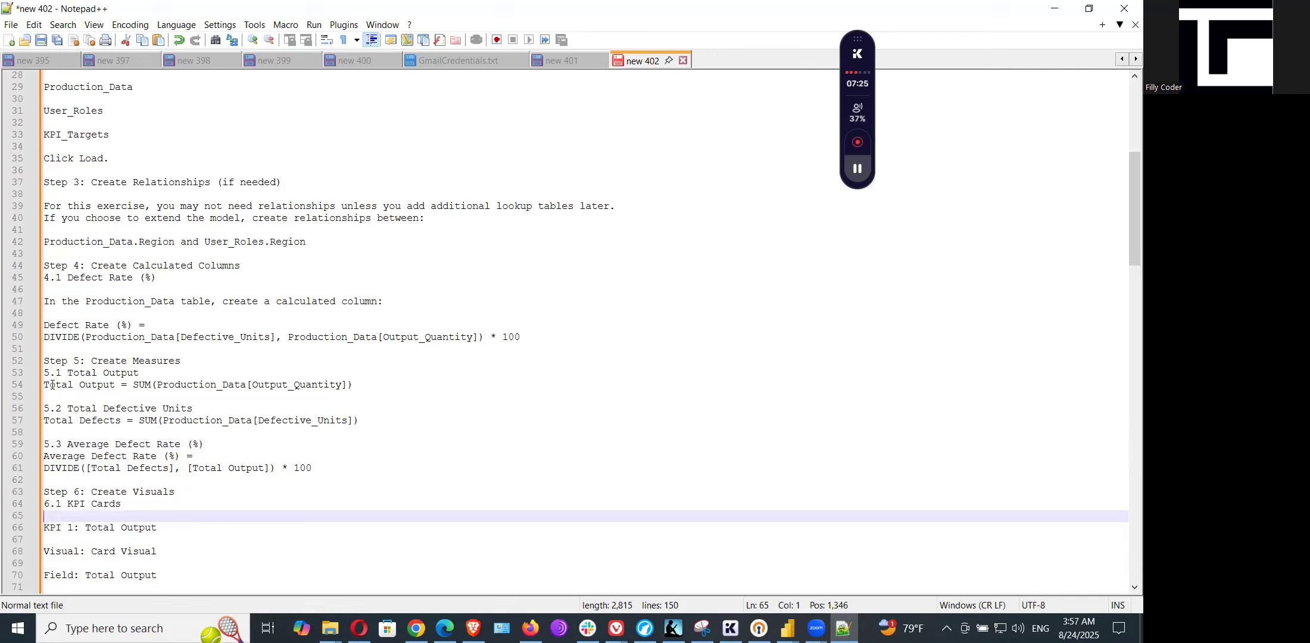
left_click_drag(45, 385, 405, 389)
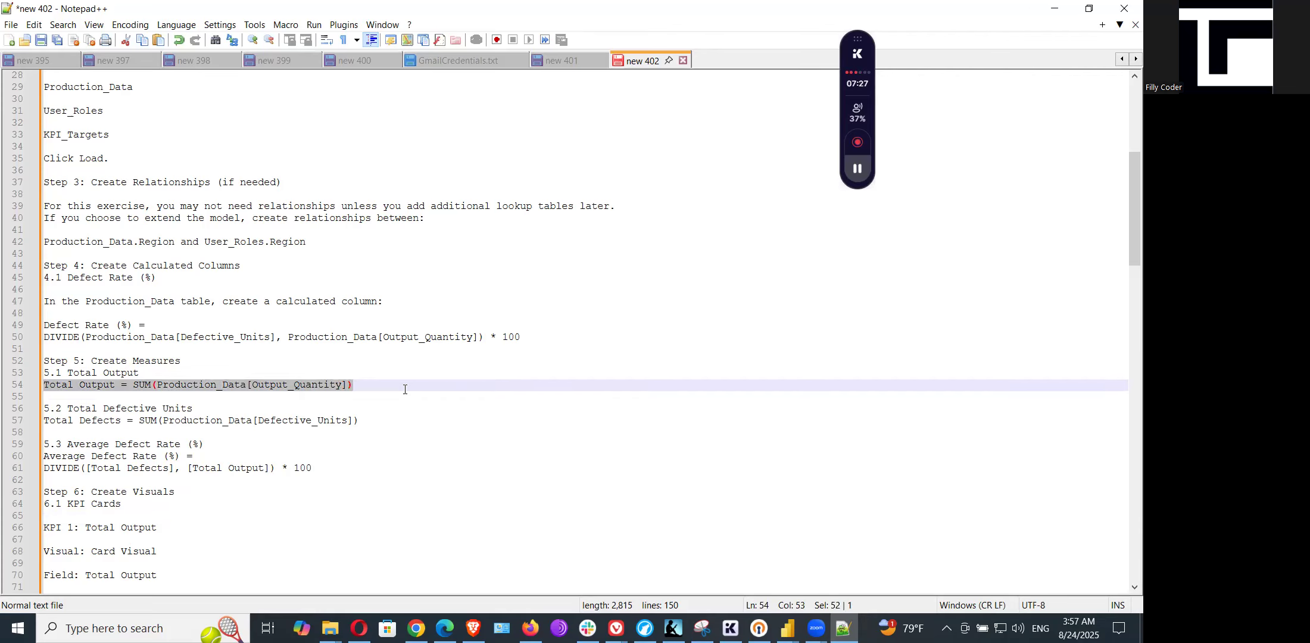
left_click_drag(48, 335, 503, 344)
Return to the untitled Power BI report, load the KPI_Targets sheet, and expand its table to show the fields
left_click(787, 628)
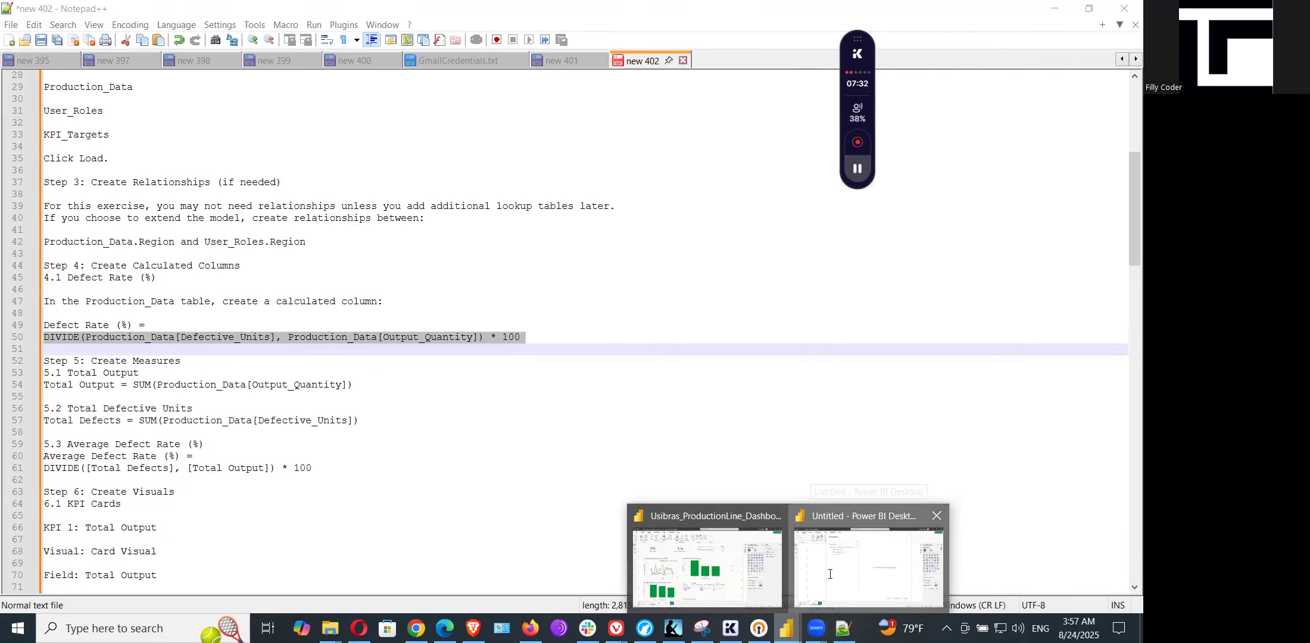
left_click(829, 578)
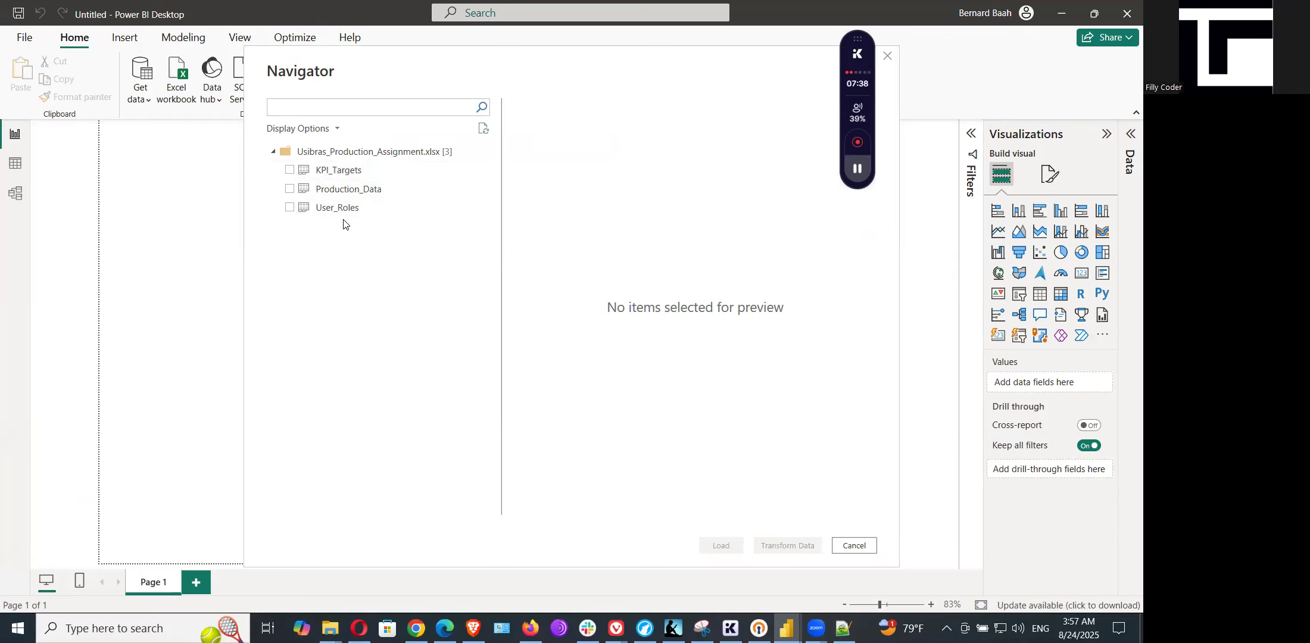
left_click(290, 170)
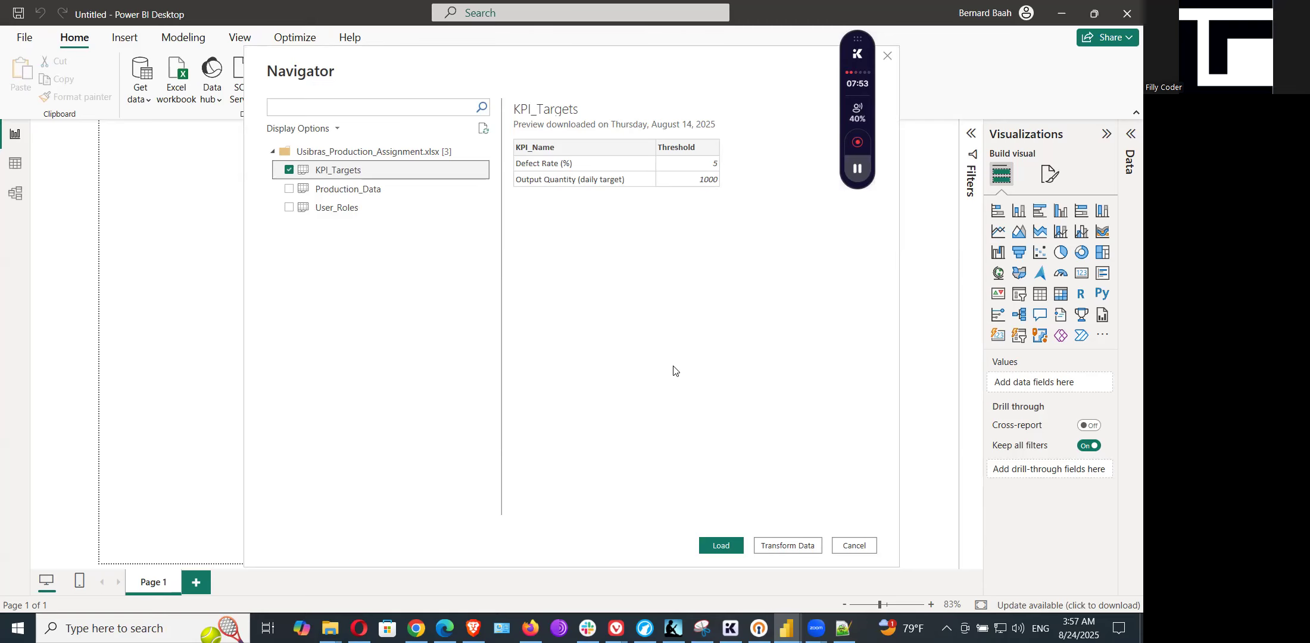
left_click(735, 547)
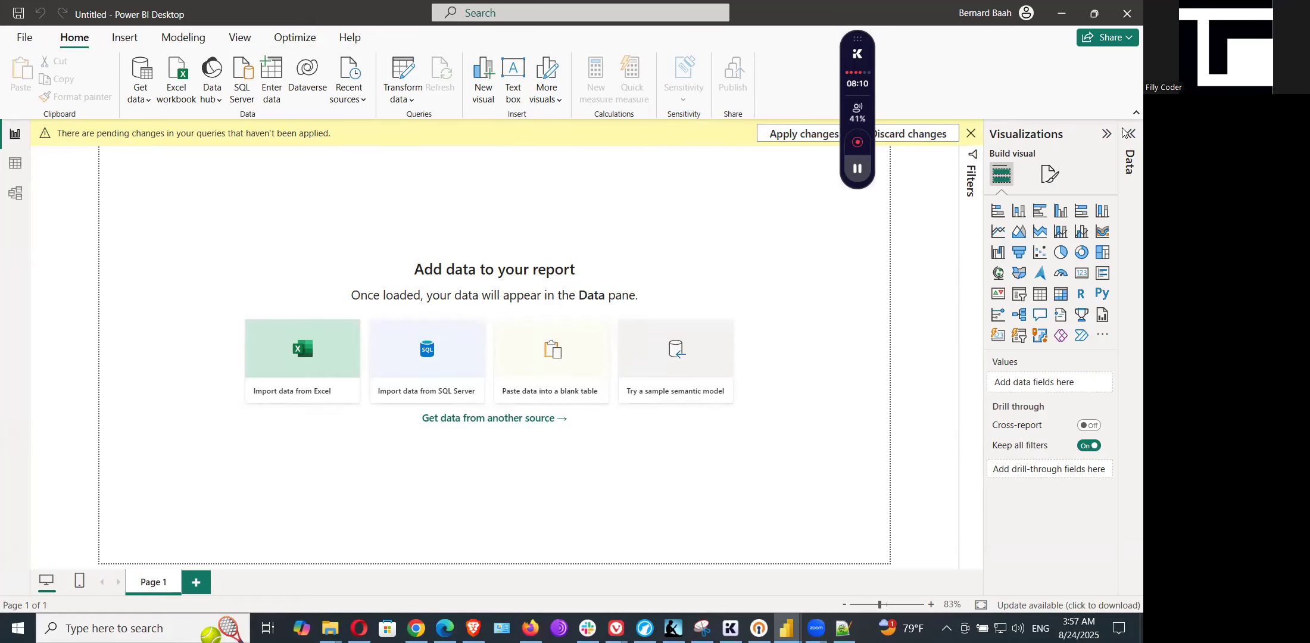
left_click(1127, 132)
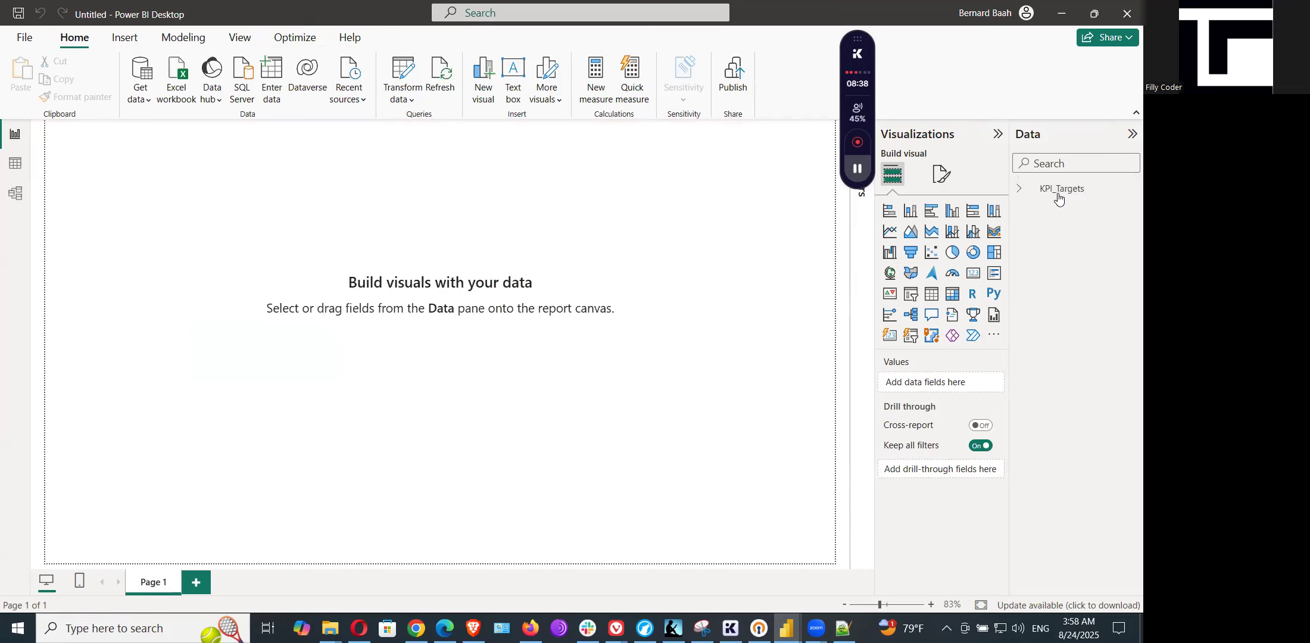
left_click(1018, 190)
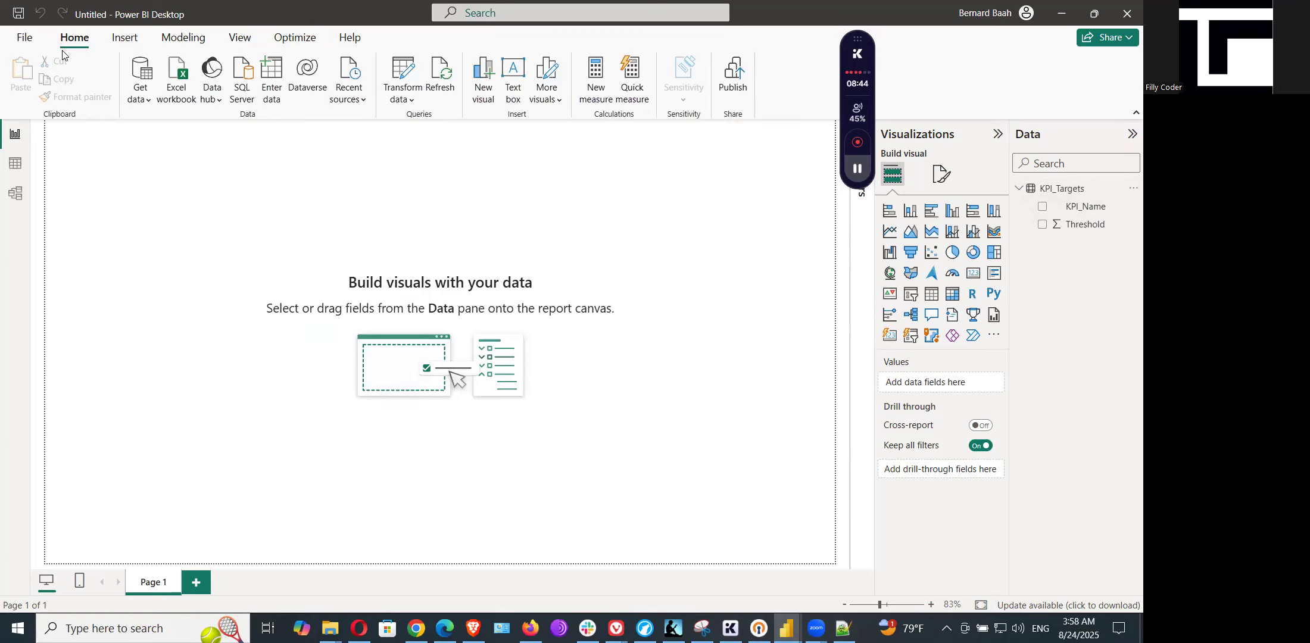
Import the Production_Data sheet from the Excel workbook Usibras_Production_Assignment
left_click(148, 102)
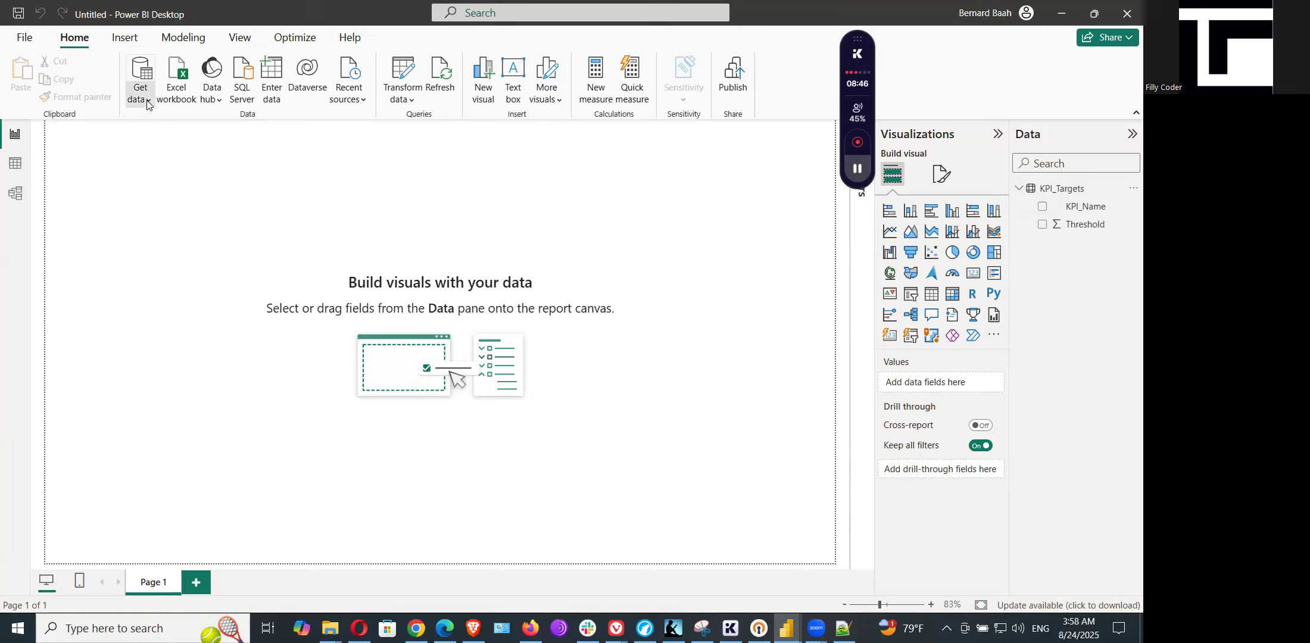
left_click(173, 151)
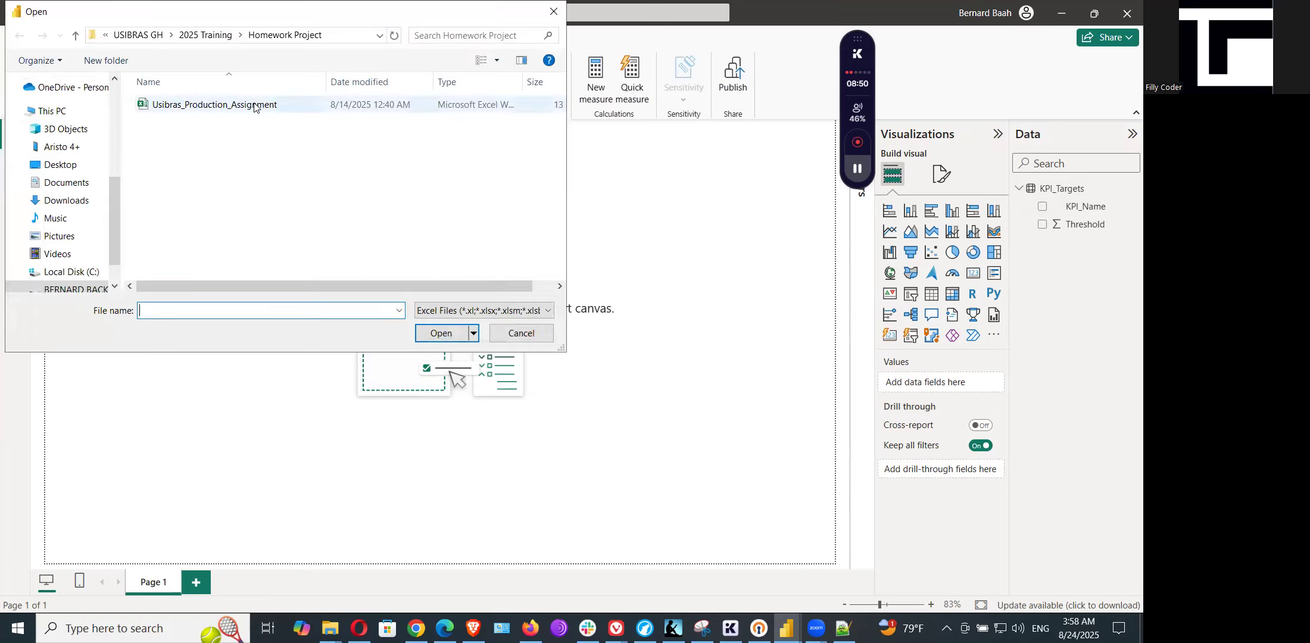
double_click(253, 106)
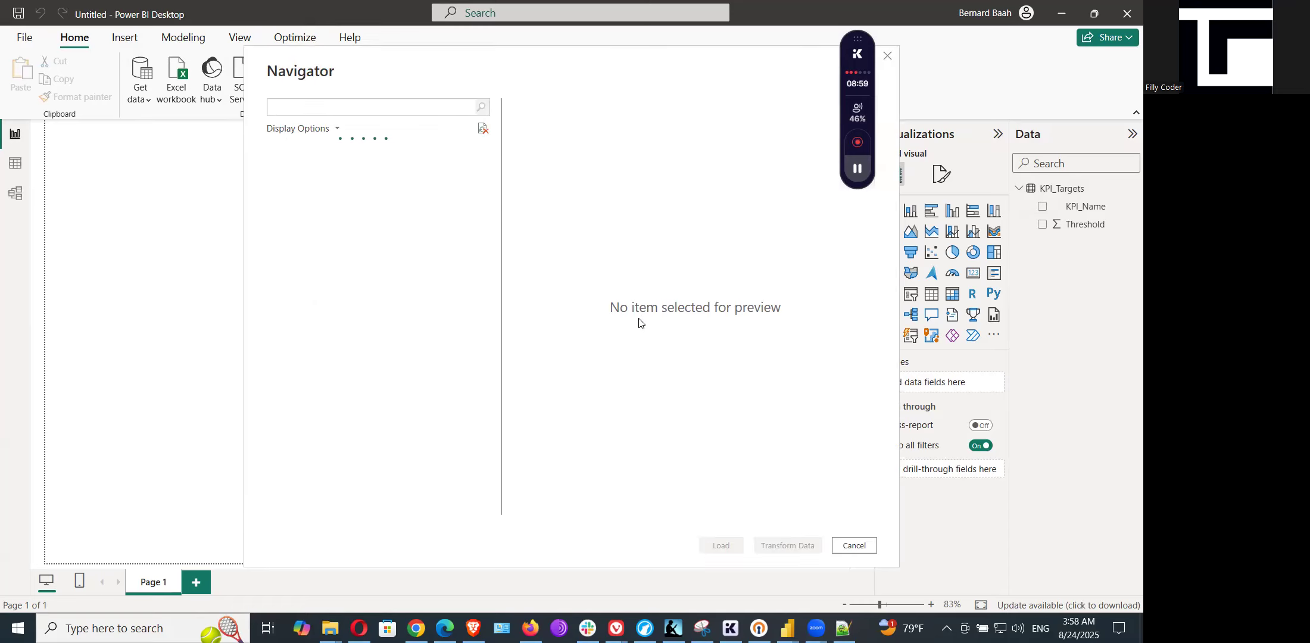
left_click(326, 190)
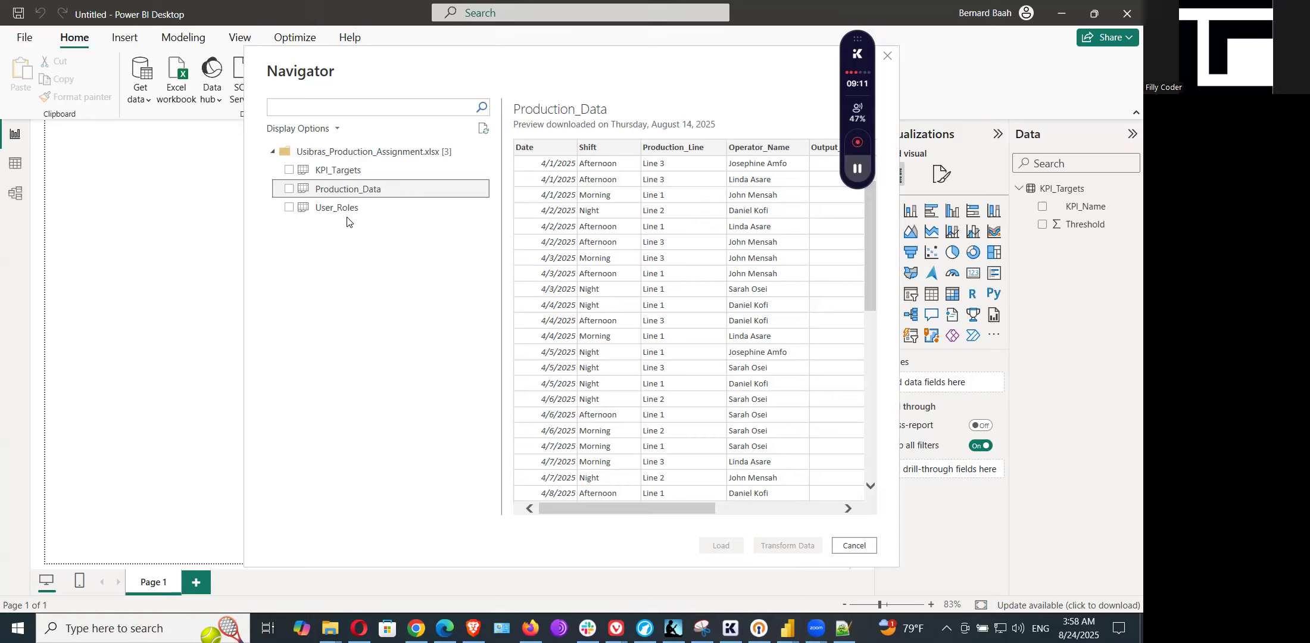
left_click(289, 188)
left_click(719, 545)
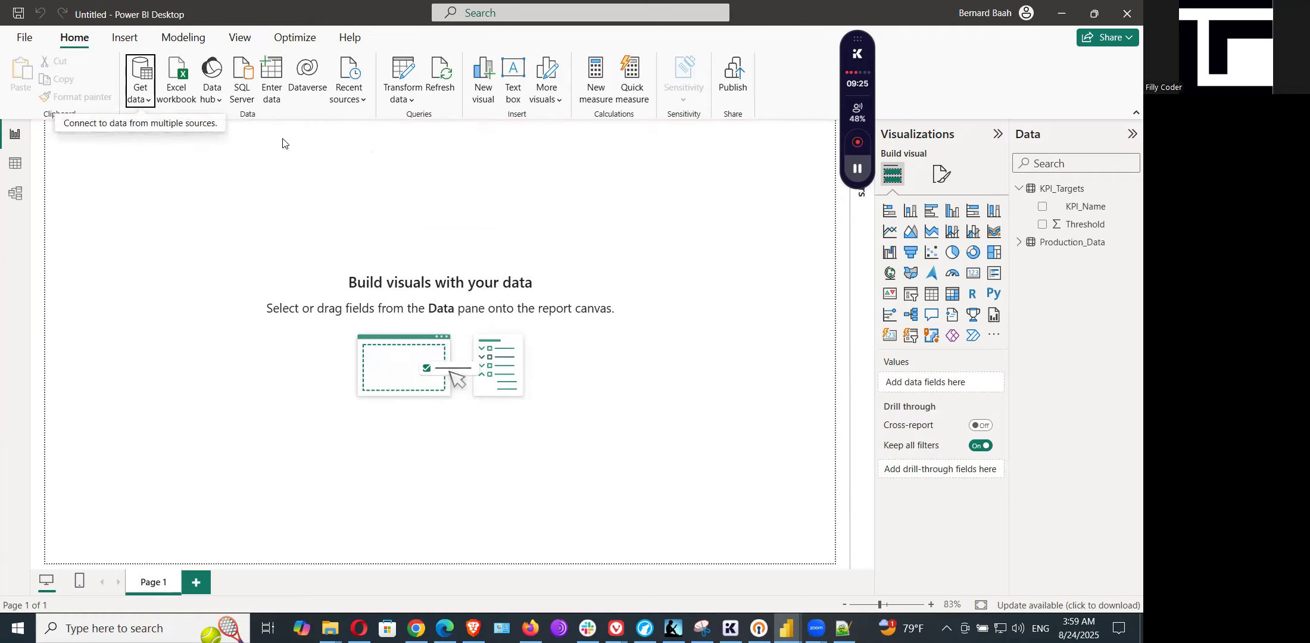
Connect to the Excel workbook Usibras_Production_Assignment and choose its User_Roles sheet for import
left_click(134, 103)
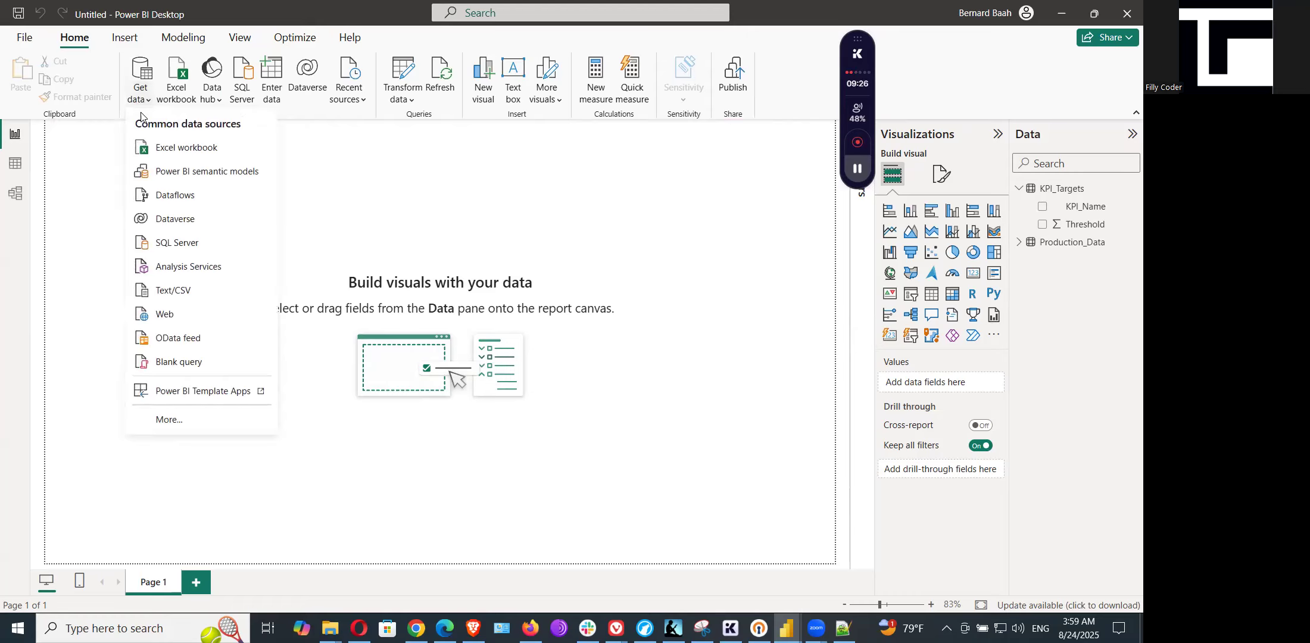
left_click(156, 152)
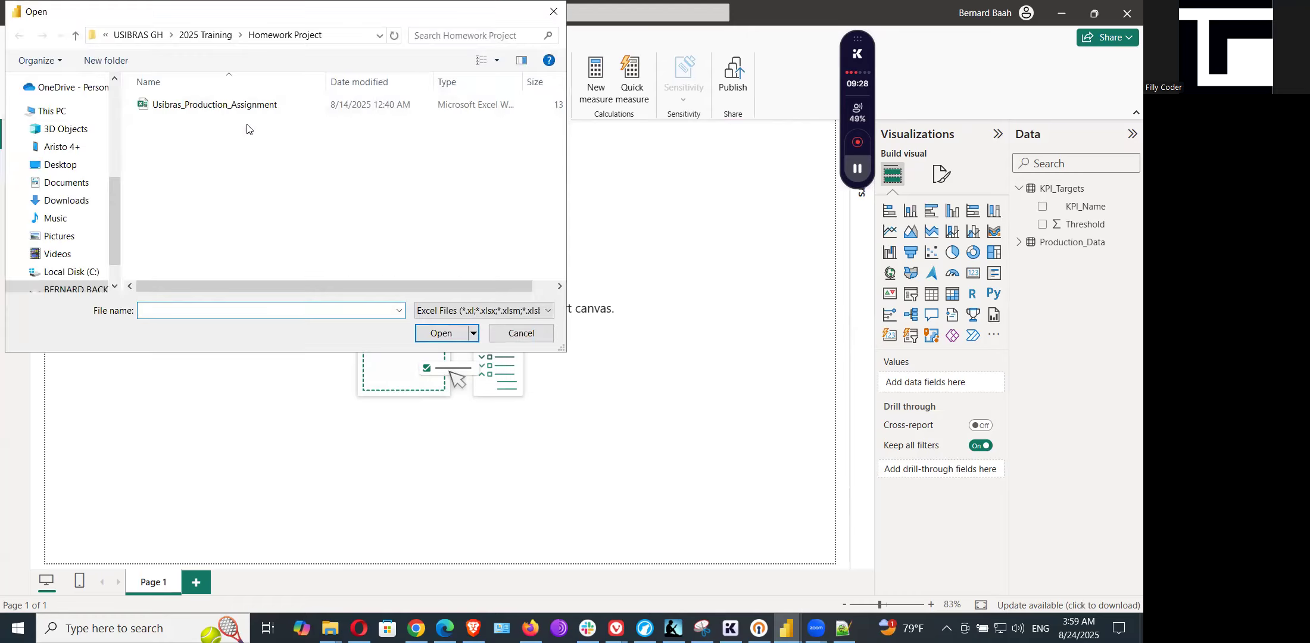
left_click(250, 107)
left_click(441, 335)
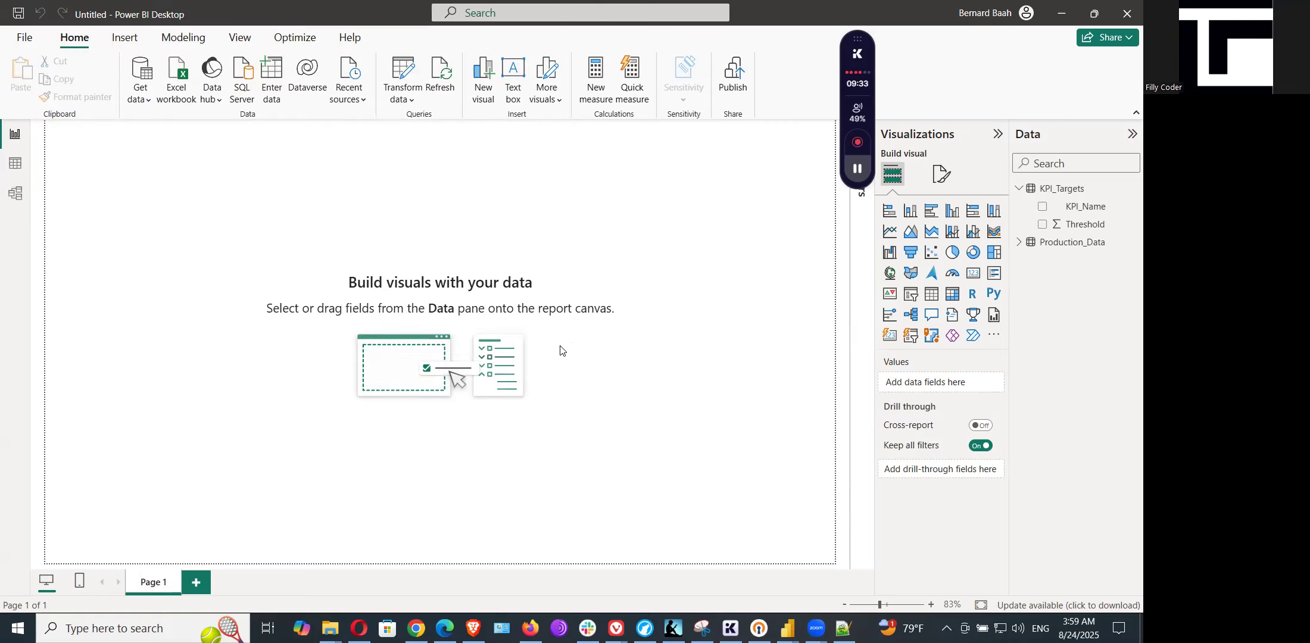
left_click(330, 209)
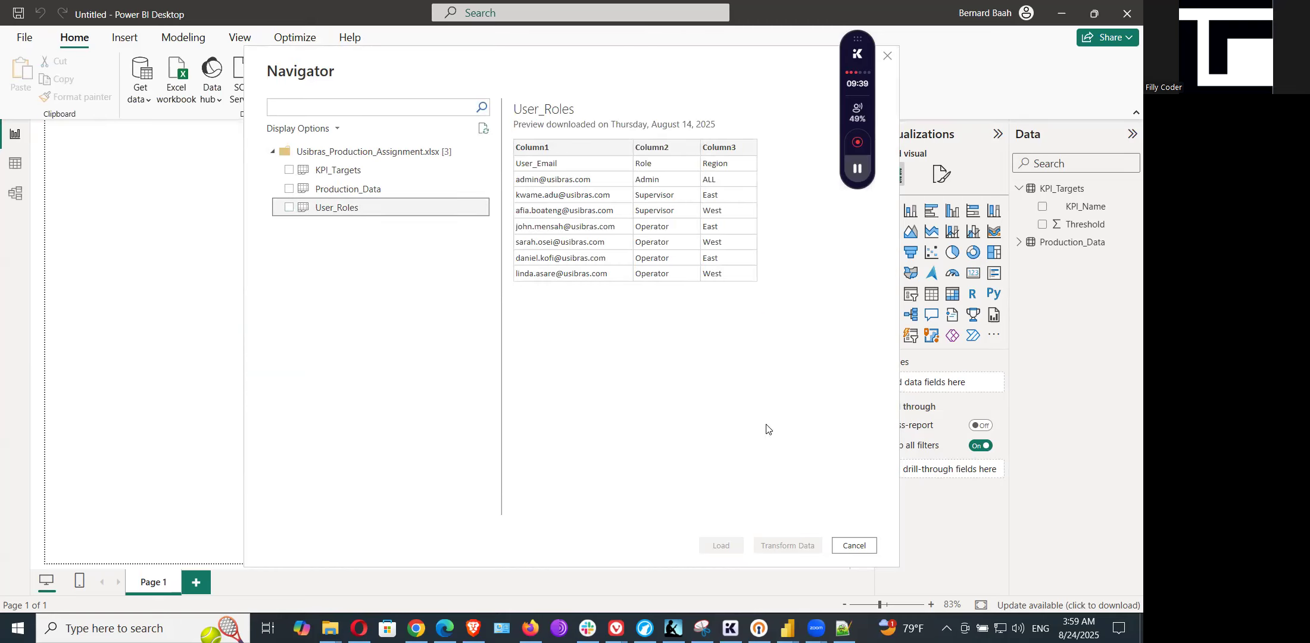
left_click(288, 208)
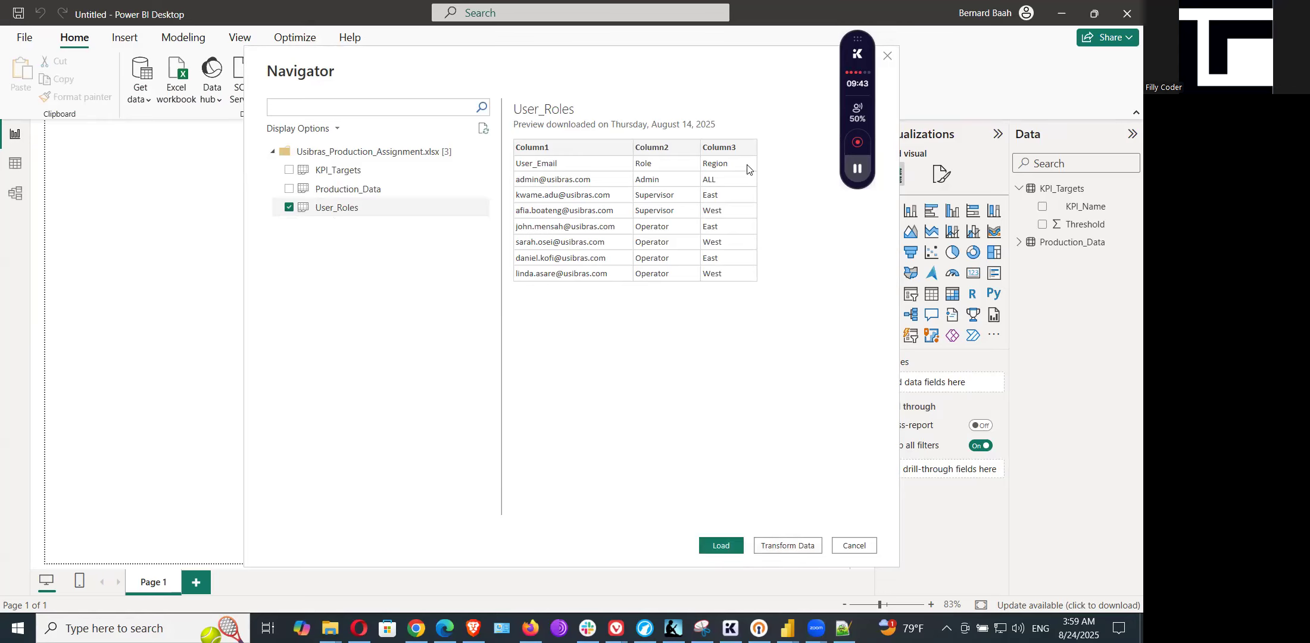
Open User_Roles in Power Query, use its first row as headers, and apply the changes to the model
left_click(785, 546)
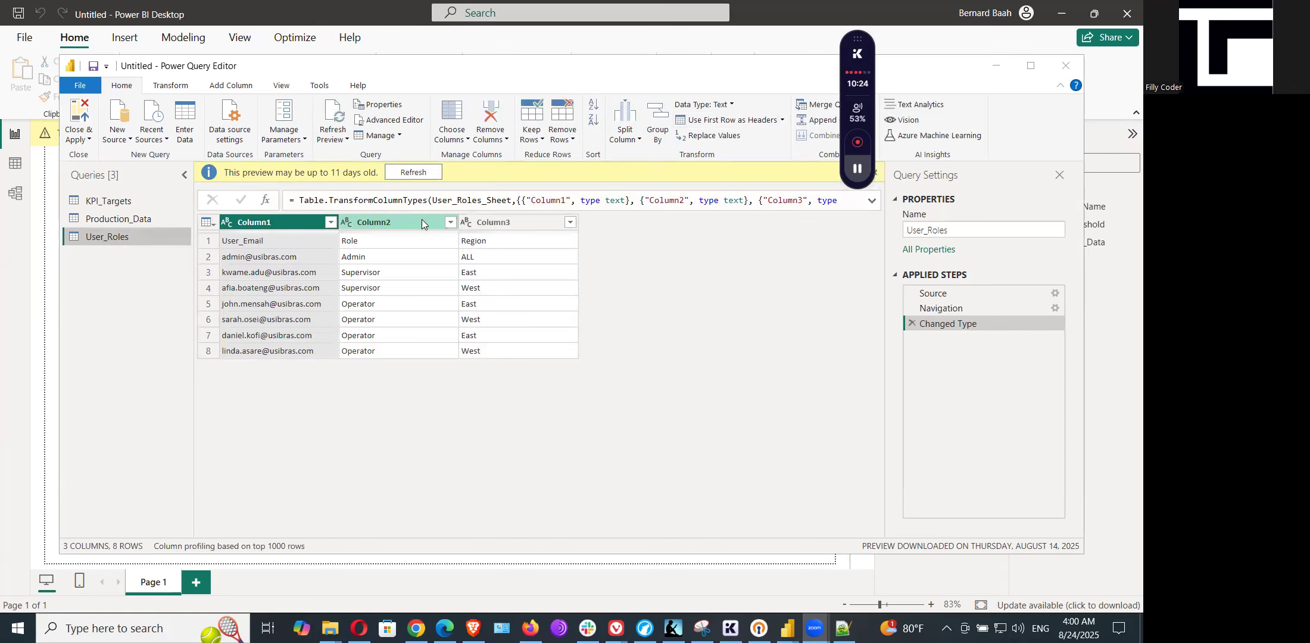
left_click(733, 122)
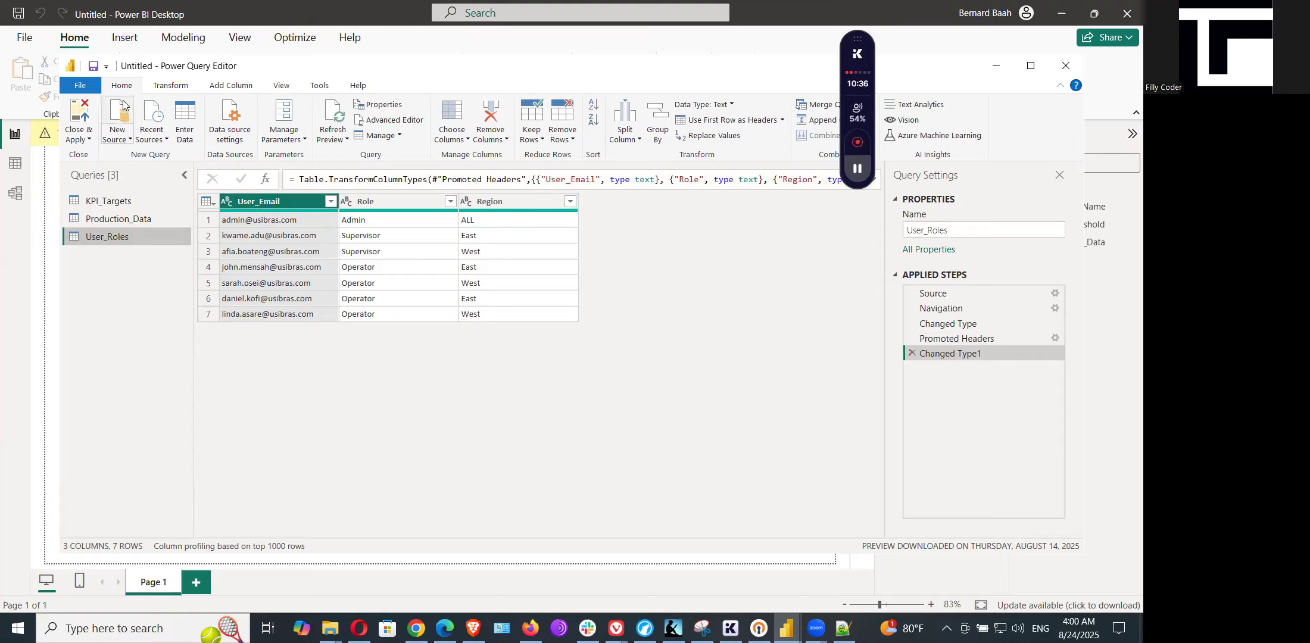
left_click(81, 117)
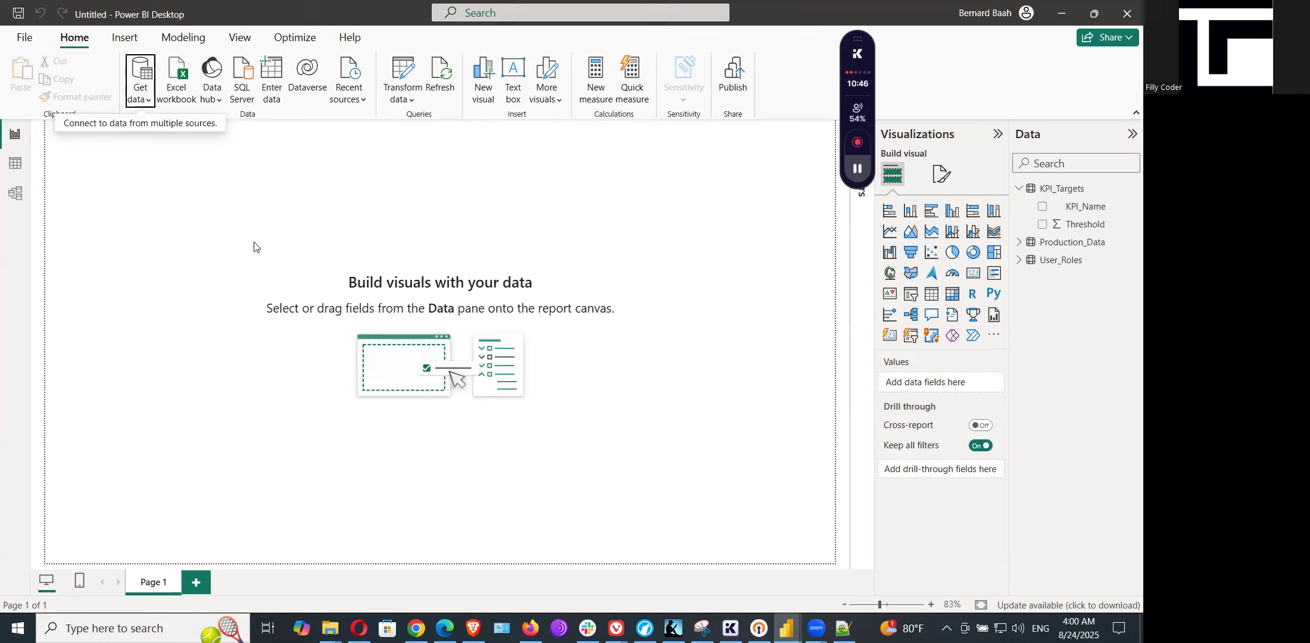
In the model view, create an active many-to-many relationship between Production_Data Region and User_Roles Region, with cross filter direction Both
left_click(15, 169)
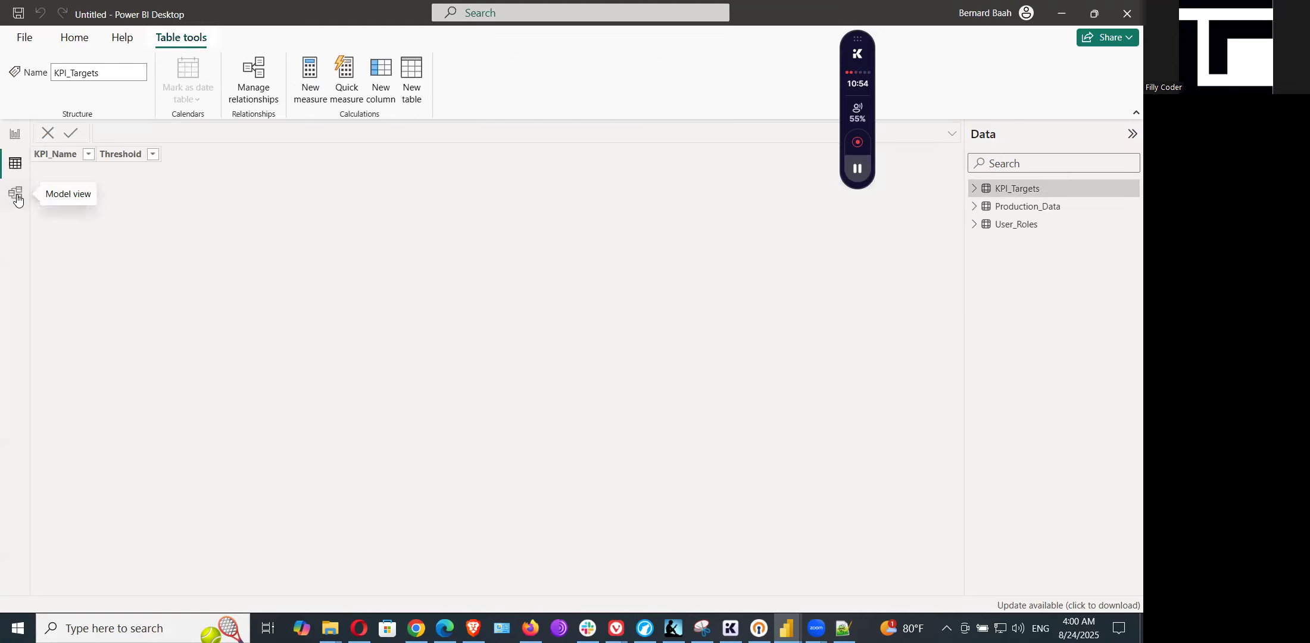
left_click(16, 195)
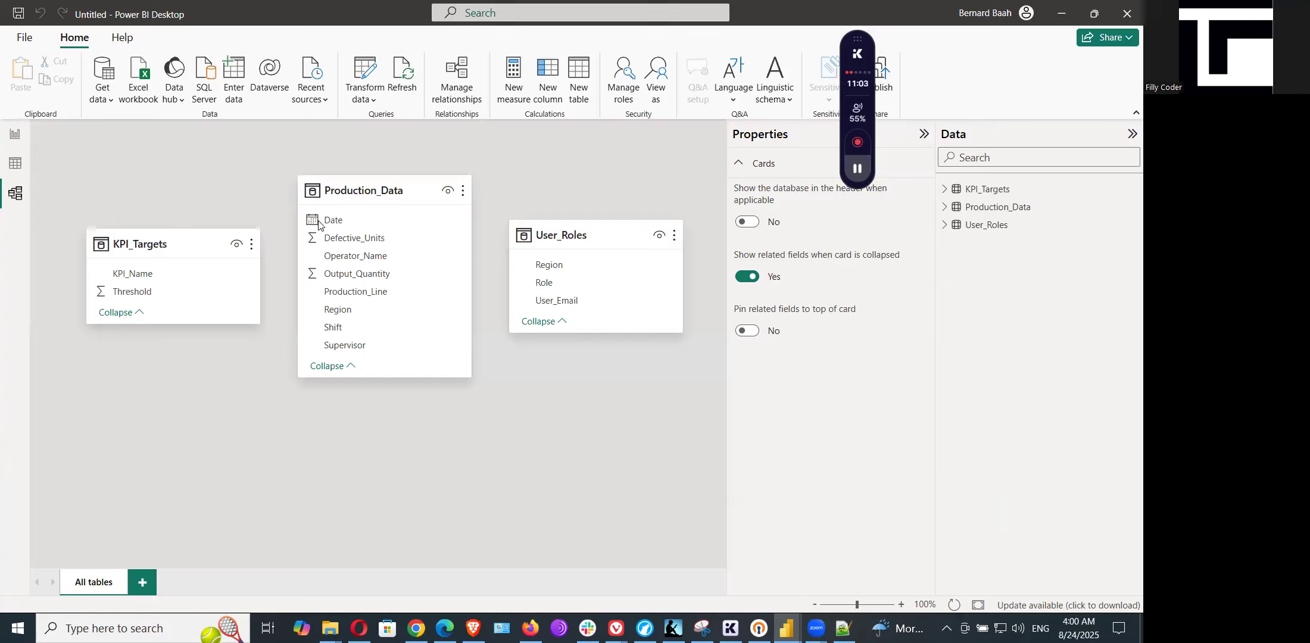
mouse_move(360, 199)
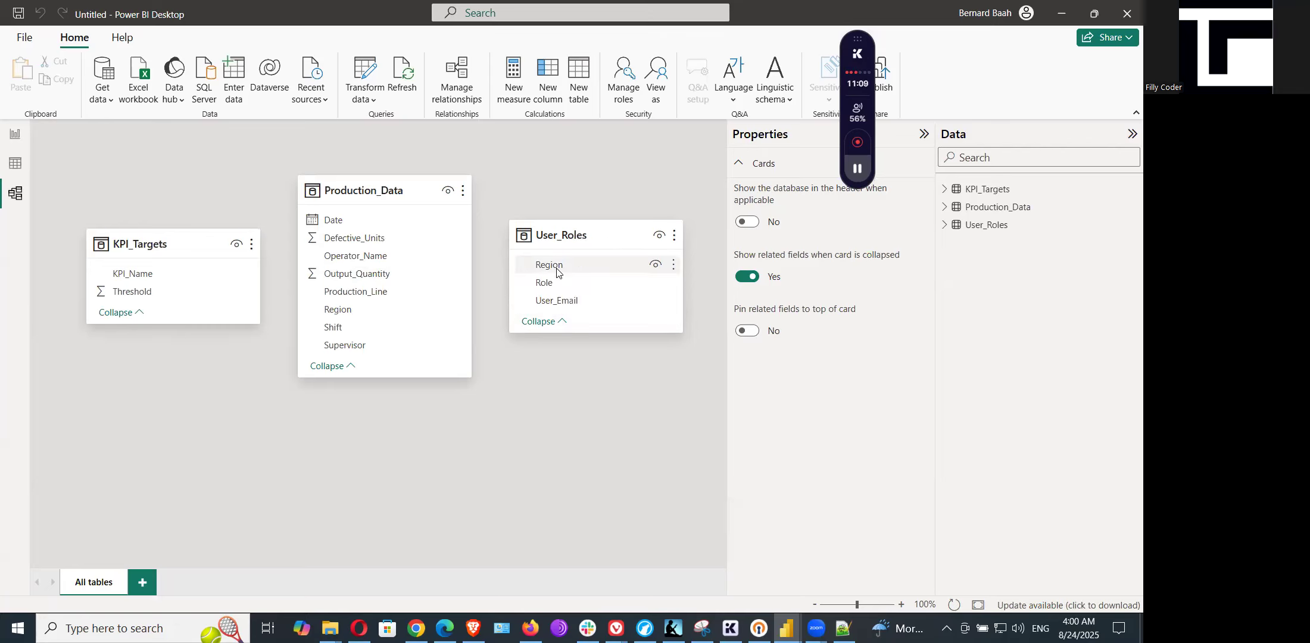
left_click_drag(356, 311, 535, 281)
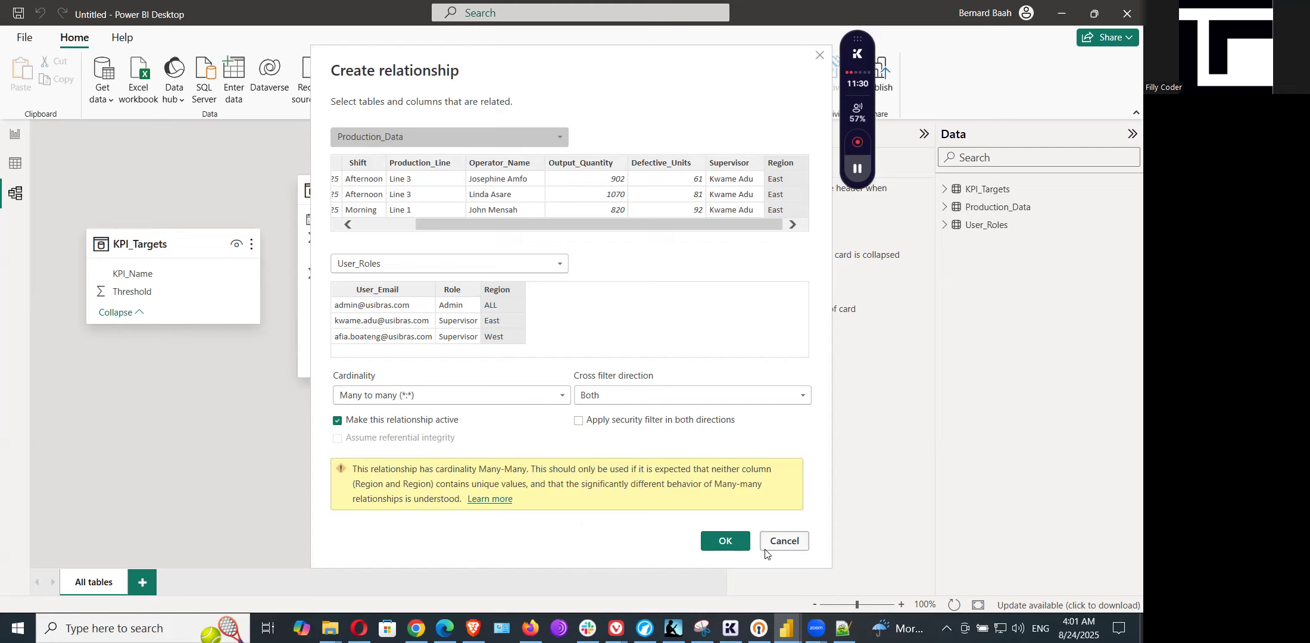
left_click(742, 548)
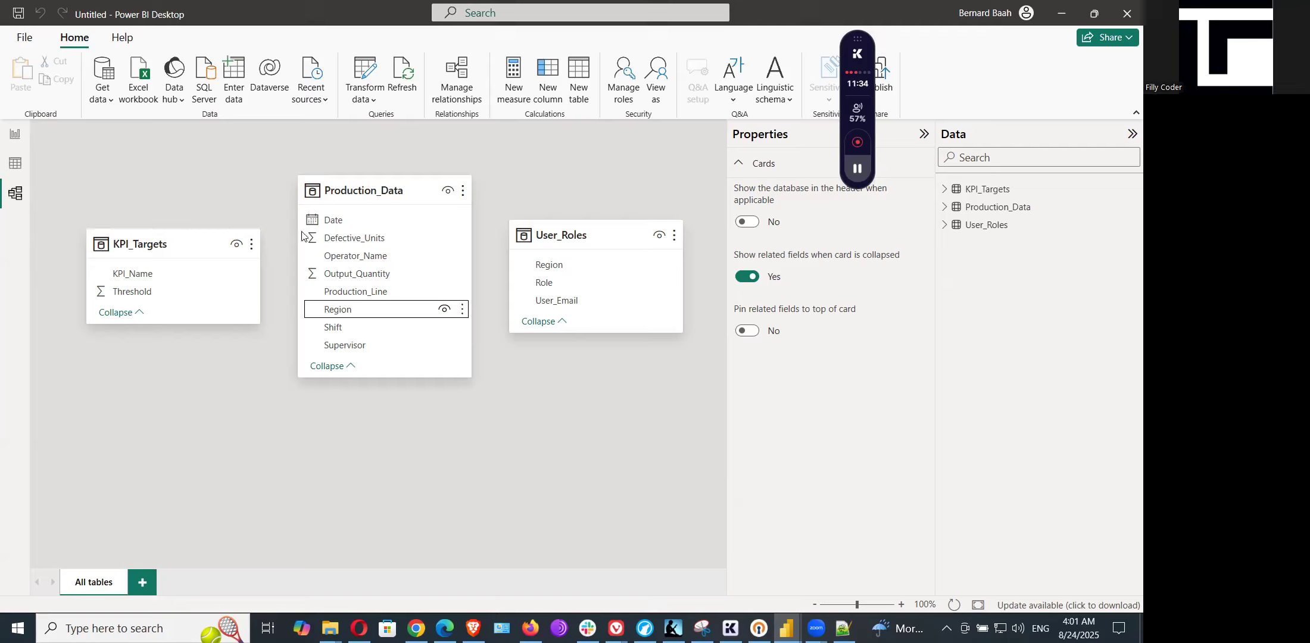
left_click_drag(547, 244, 553, 245)
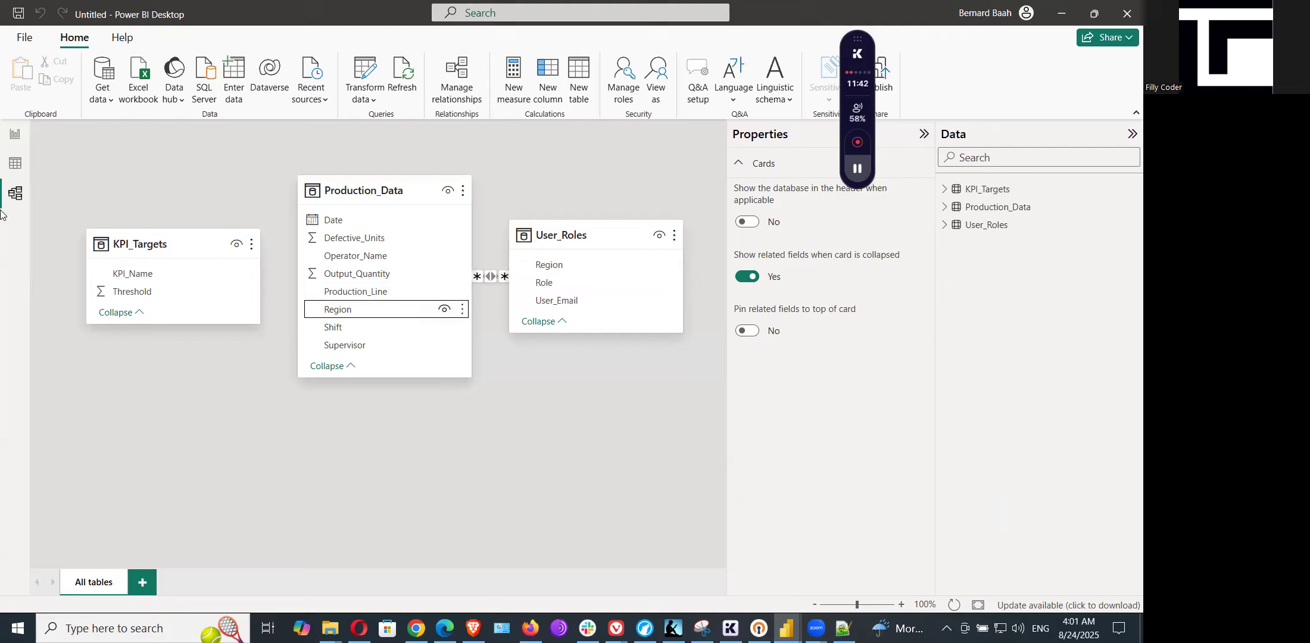
Return to the report view, then switch to the open Usibras_ProductionLine_Dashboard report to view its Part 1 page
left_click(15, 136)
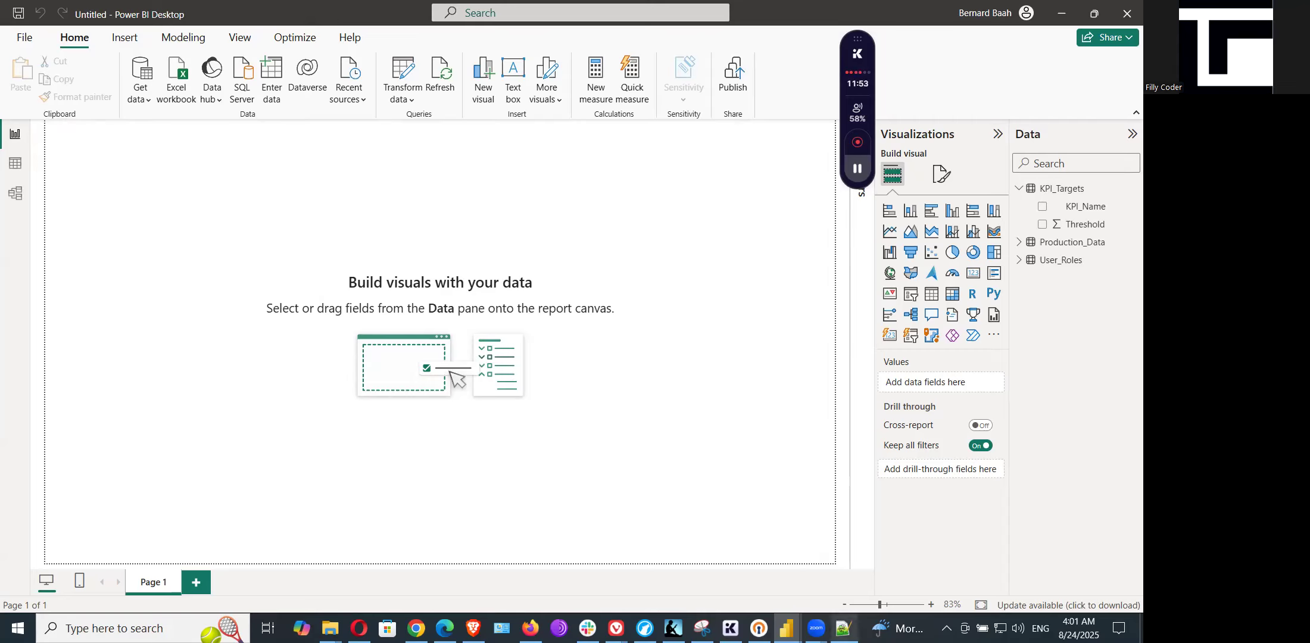
mouse_move(786, 628)
left_click(679, 566)
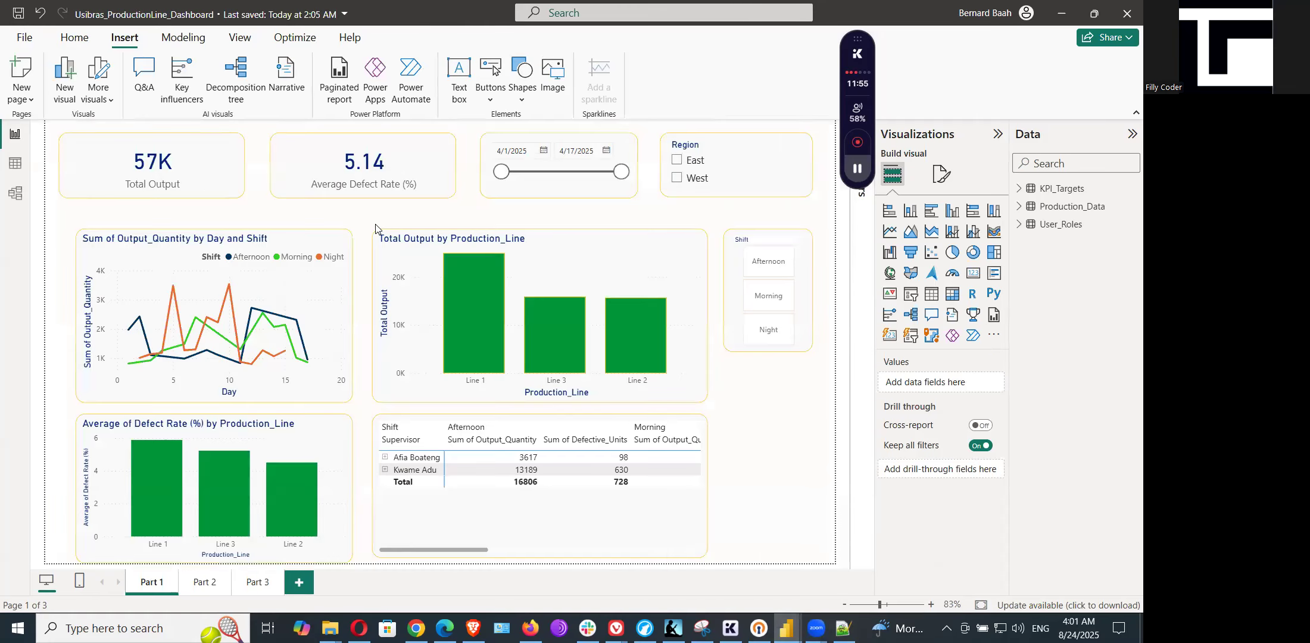